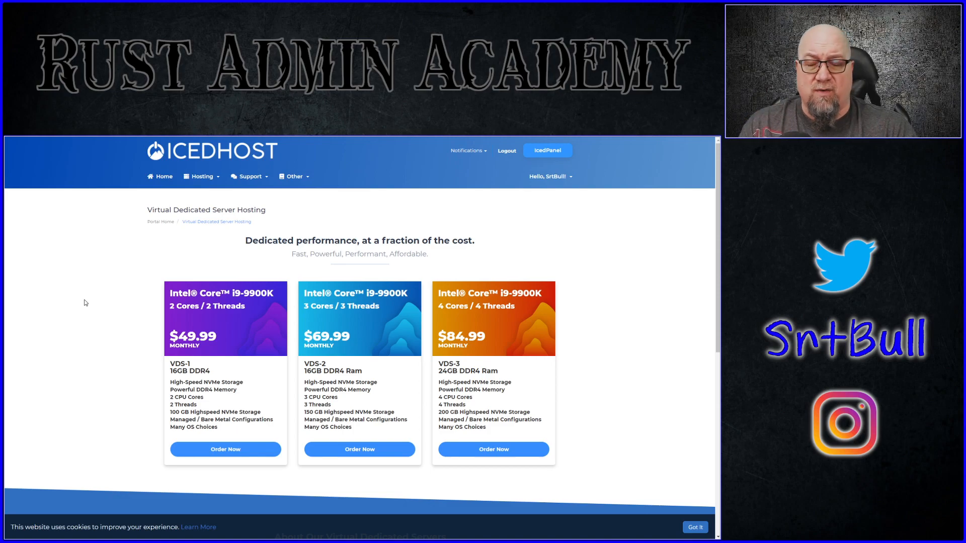
Step: Open the YouTube Test Server in the hosting panel and bring up its startup settings
key("ctrl+Tab")
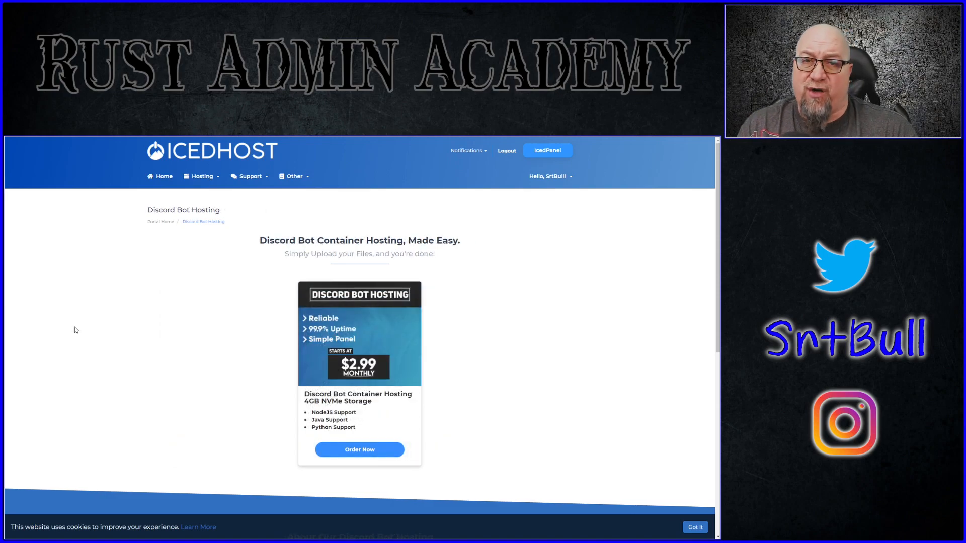
key("ctrl+Tab")
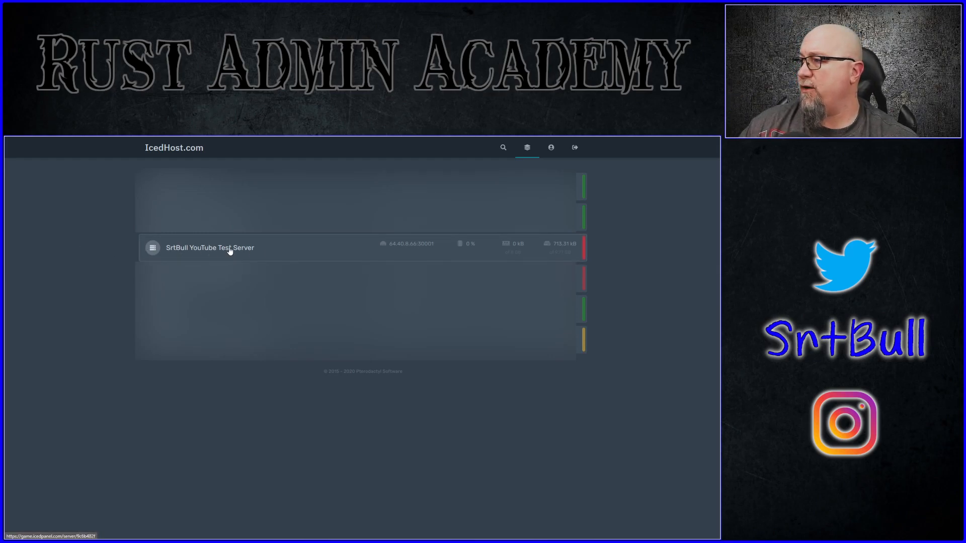
left_click(207, 248)
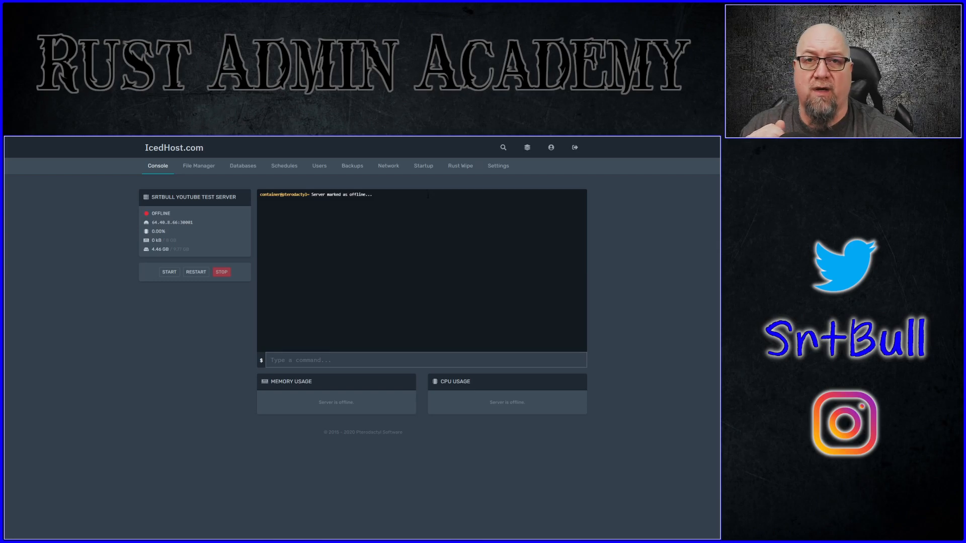
left_click(423, 169)
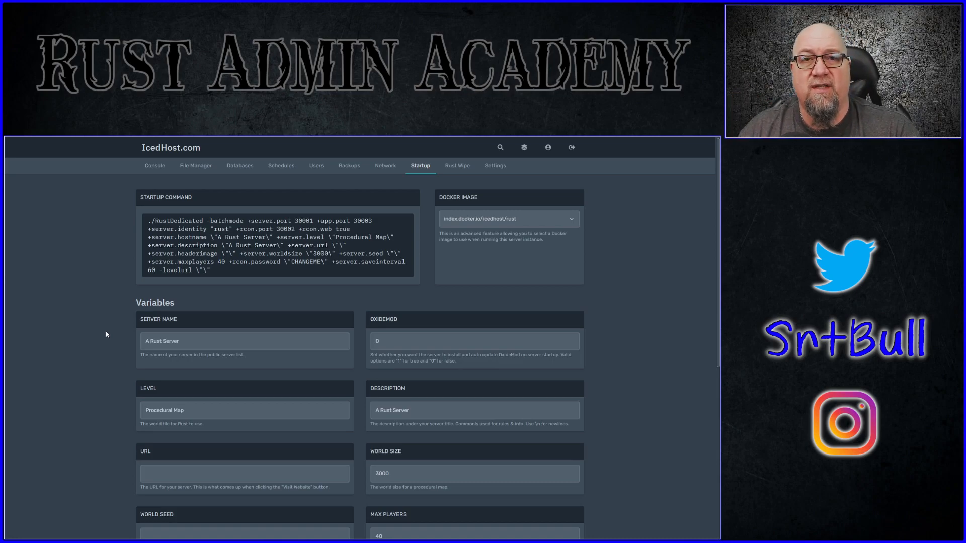
Step: Set the OxideMod startup variable to 1 so the server installs and auto-updates OxideMod
scroll(126, 350, "down", 3)
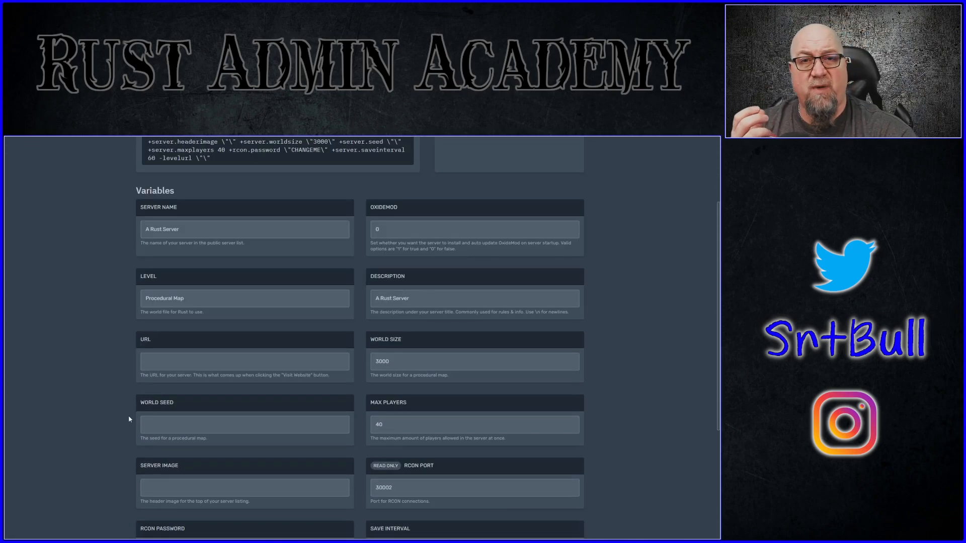
scroll(129, 417, "up", 1)
left_click_drag(178, 245, 139, 245)
left_click_drag(199, 270, 135, 267)
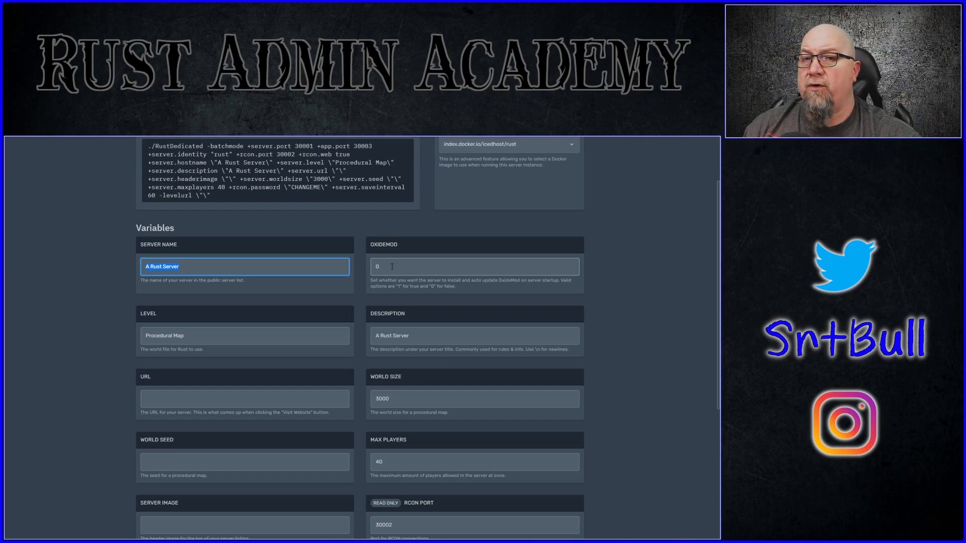
key("Tab")
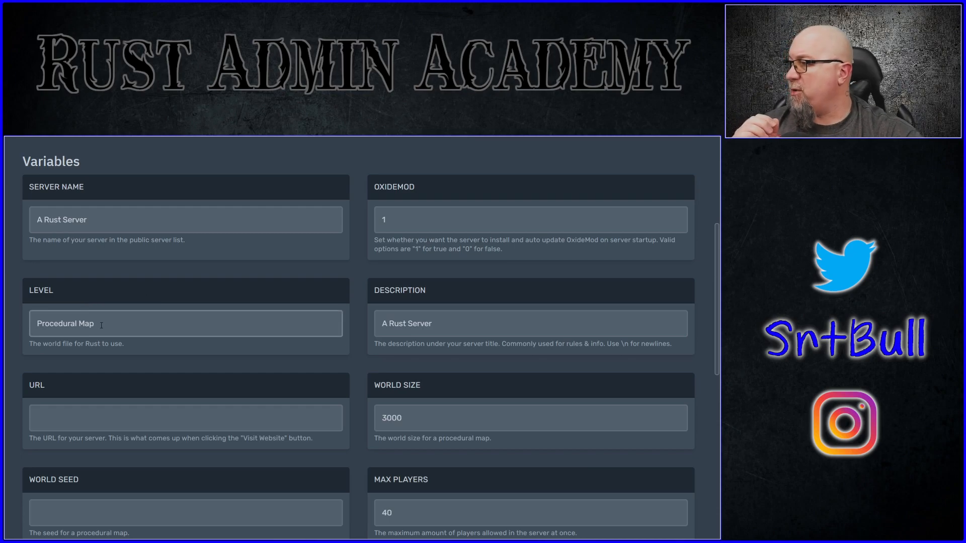
Step: Replace the server description with a test-server notice warning that it could wipe at any time, adding two further lines separated by \n
scroll(101, 326, "down", 2)
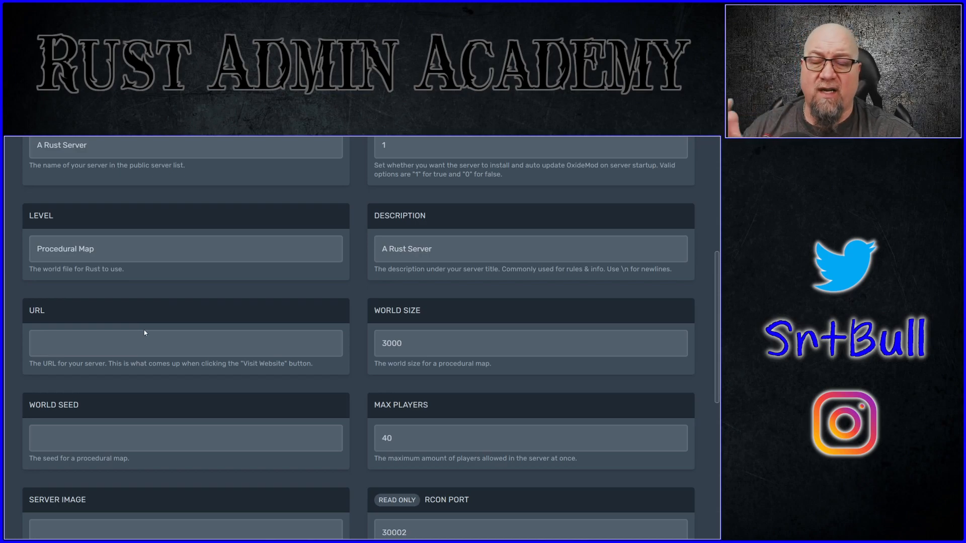
left_click(145, 332)
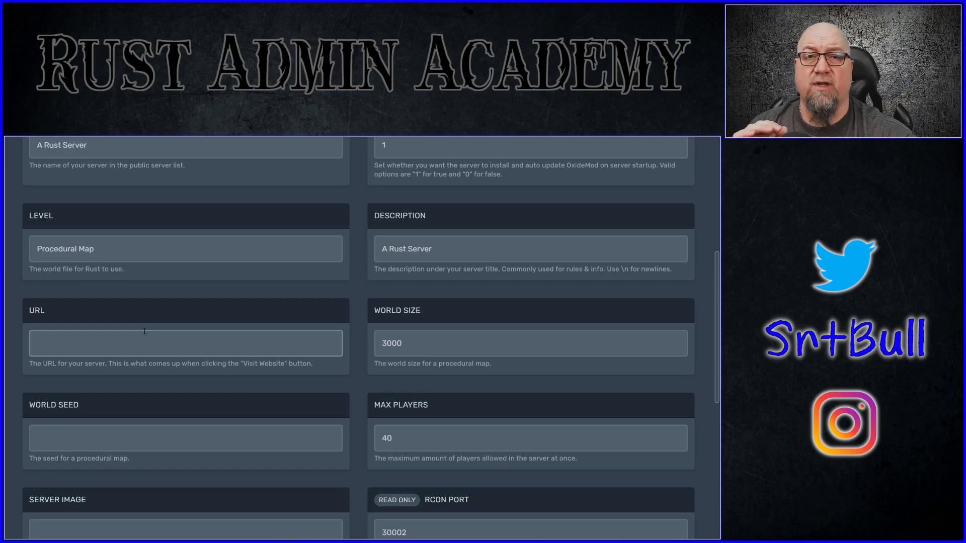
triple_click(102, 250)
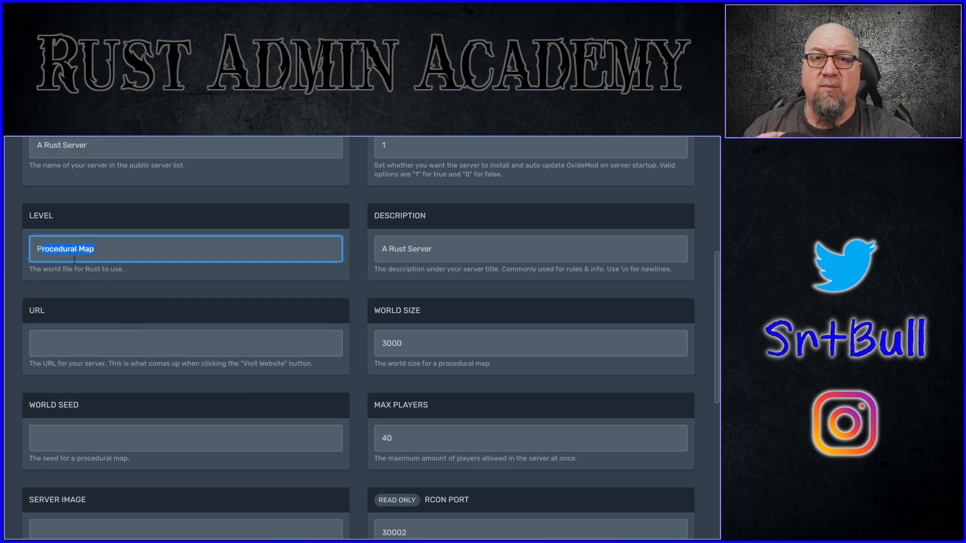
triple_click(473, 261)
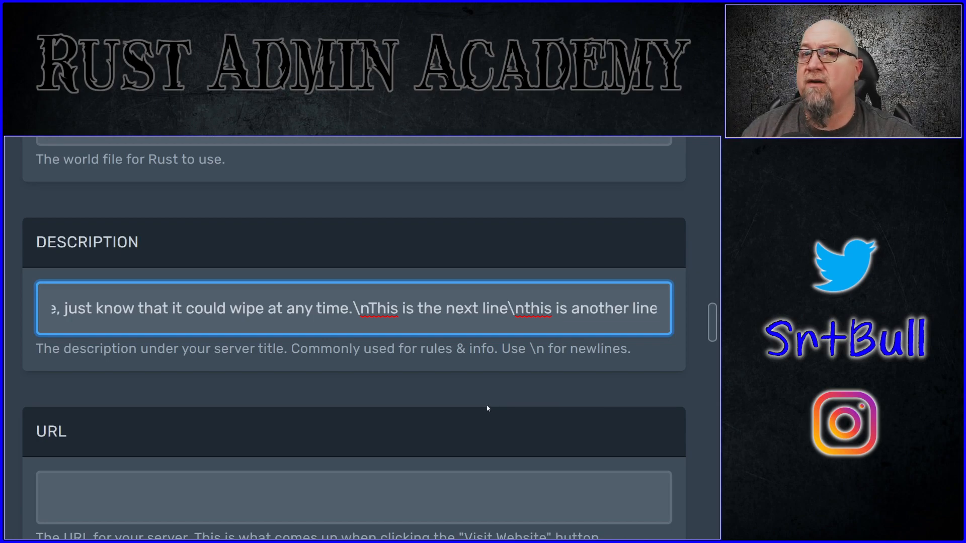
left_click_drag(70, 308, 668, 309)
left_click(378, 308)
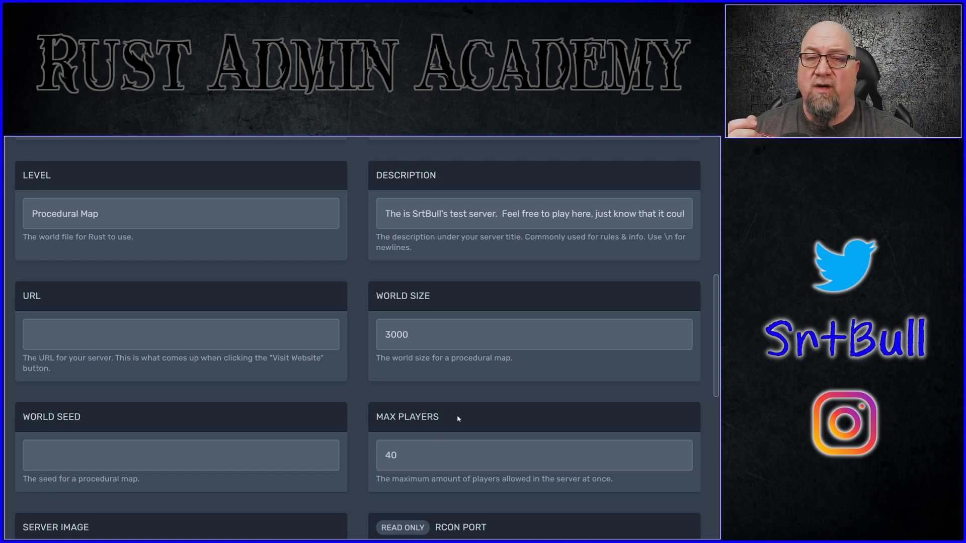
Step: Set the world seed to 65465181 and the maximum number of players to 10
double_click(418, 345)
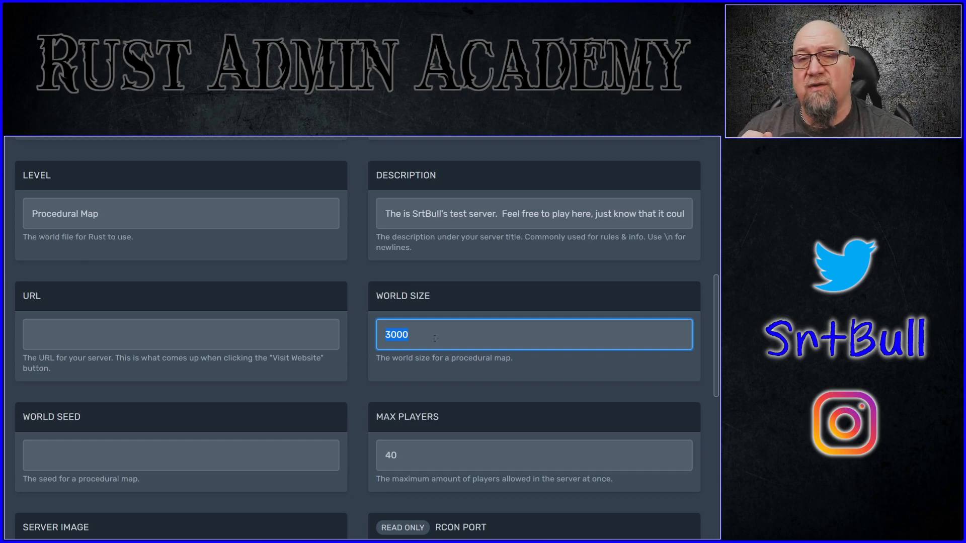
scroll(175, 314, "down", 3)
left_click(176, 314)
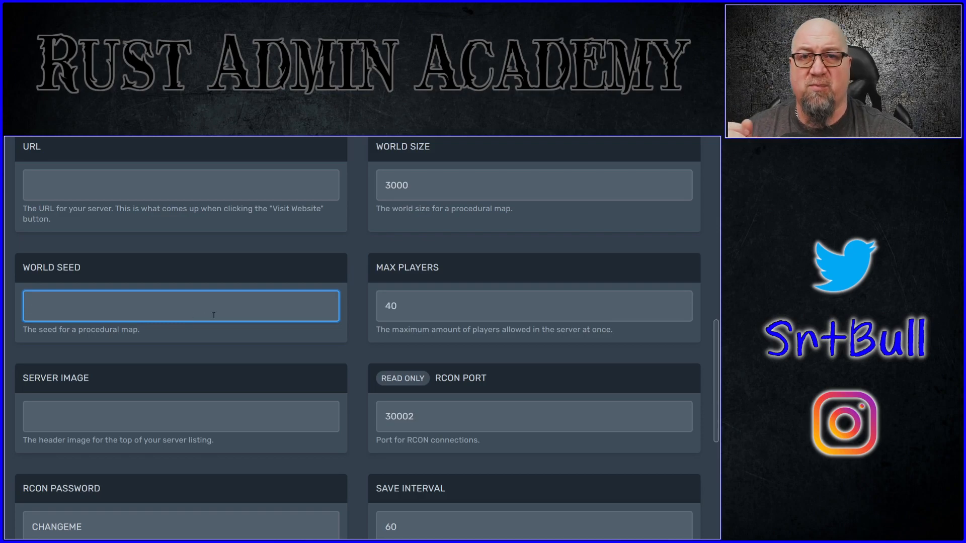
type("65465135181")
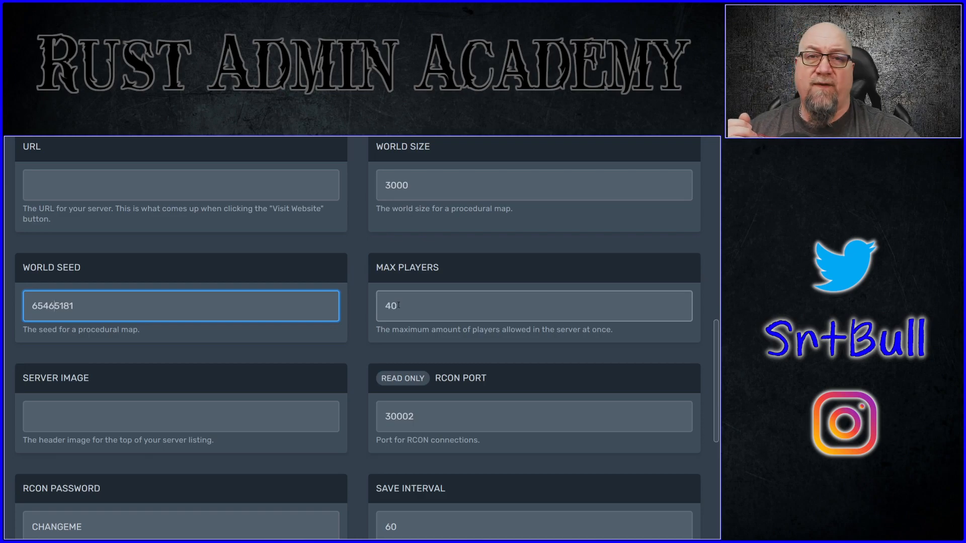
left_click_drag(398, 306, 382, 306)
type("10")
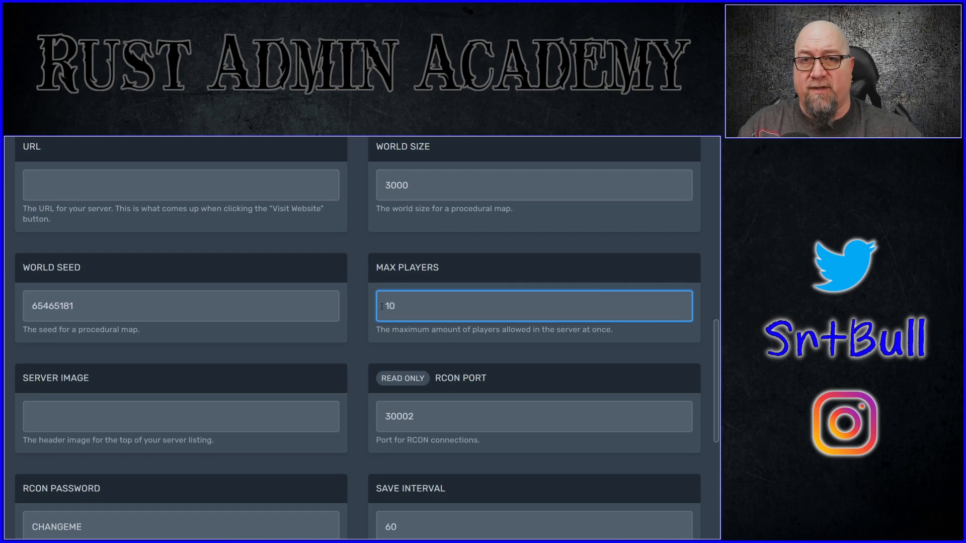
Step: Examine the server image and read-only RCON port variables
scroll(246, 352, "down", 2)
left_click(246, 352)
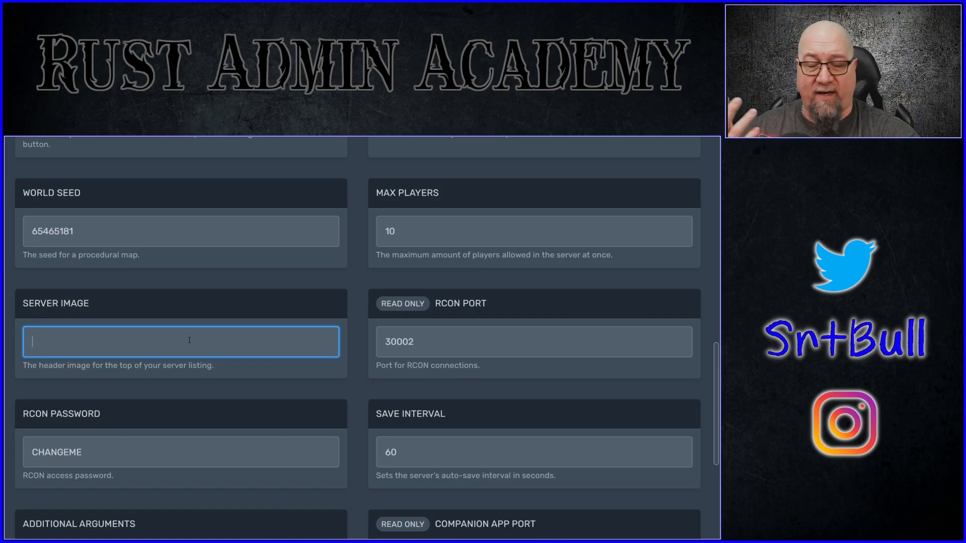
scroll(461, 264, "down", 2)
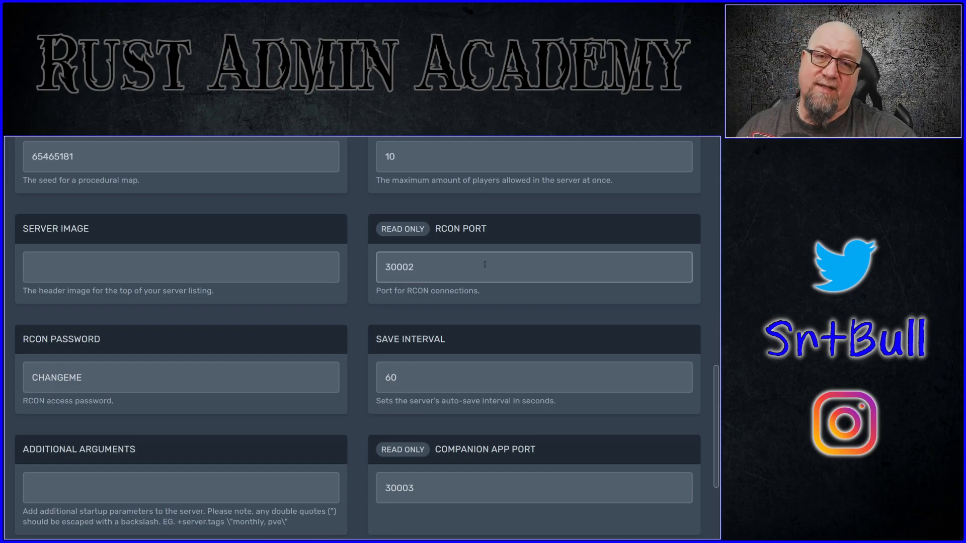
left_click_drag(496, 262, 386, 268)
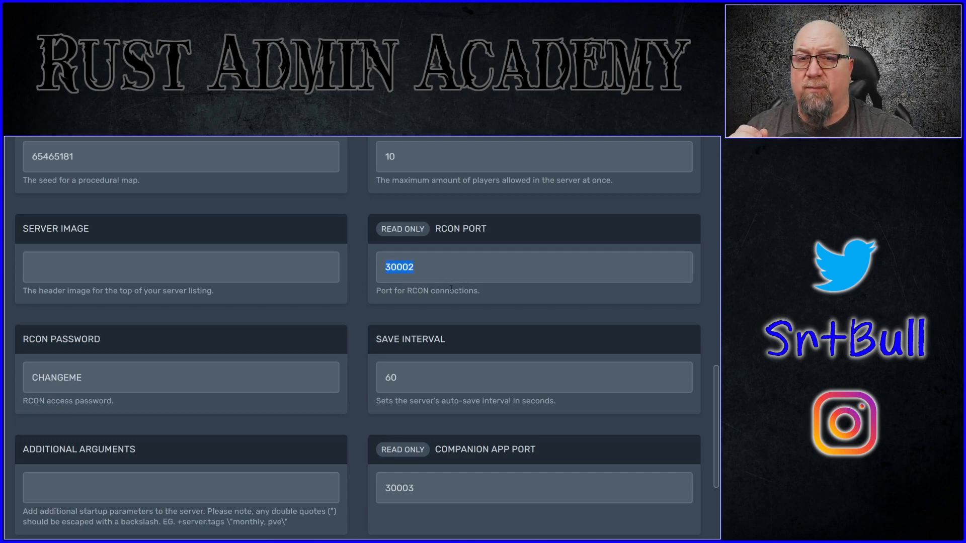
Step: Replace the default RCON password with a new one and name the server SrtBull Test Server
double_click(34, 381)
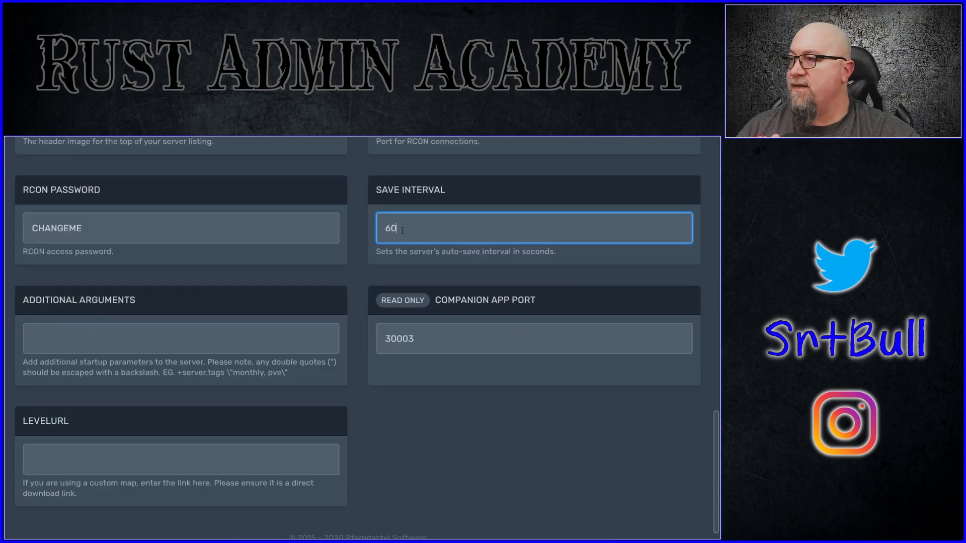
double_click(386, 228)
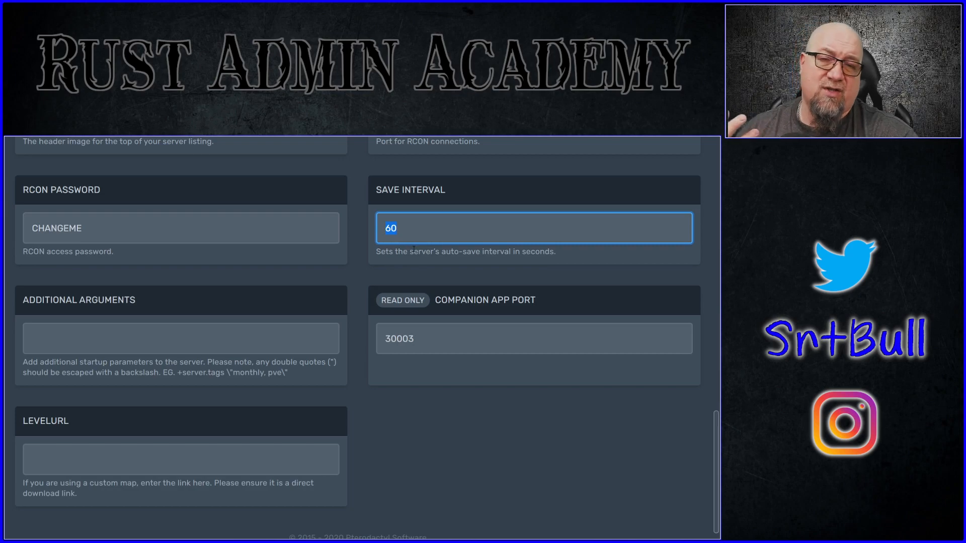
left_click(408, 232)
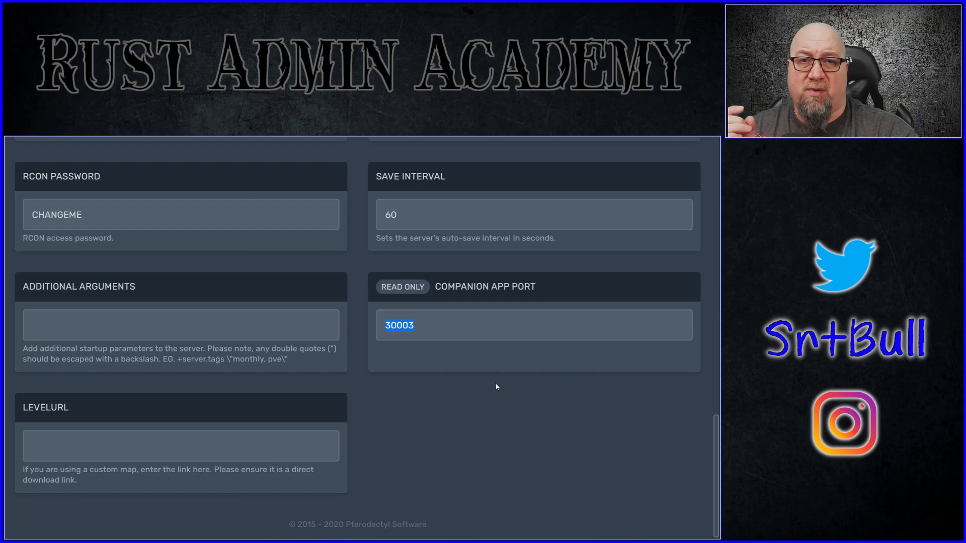
key("Tab")
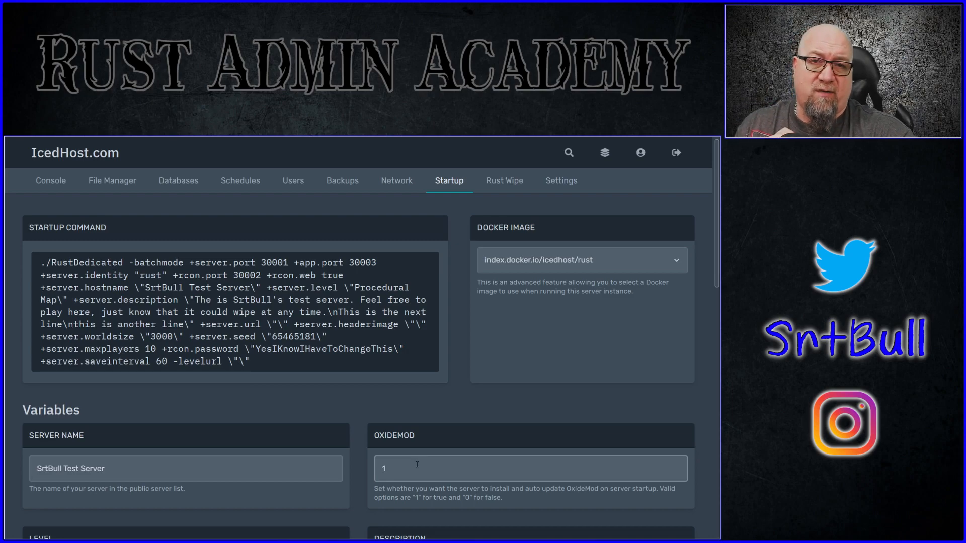
Step: Start the server from its console and review the startup log and running status
left_click(44, 185)
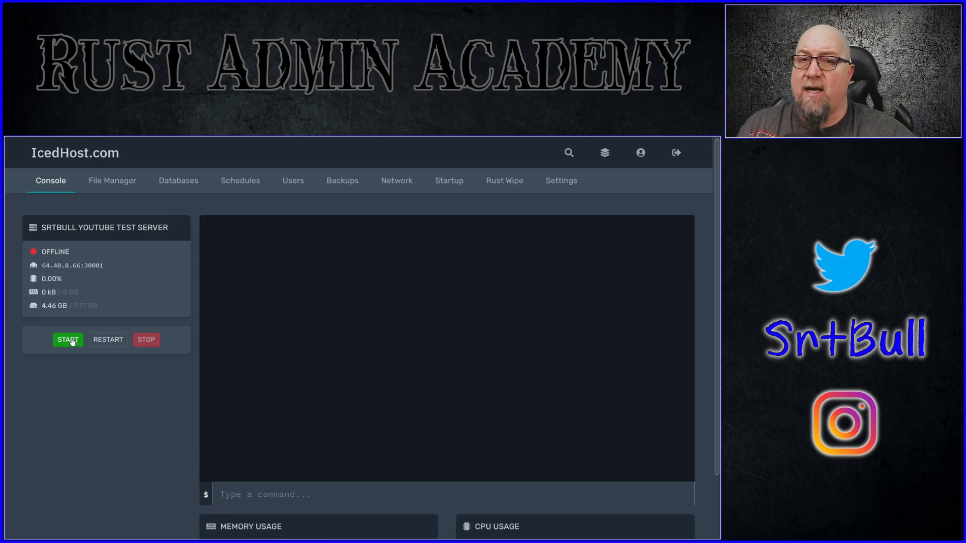
left_click(72, 341)
left_click_drag(293, 327, 205, 285)
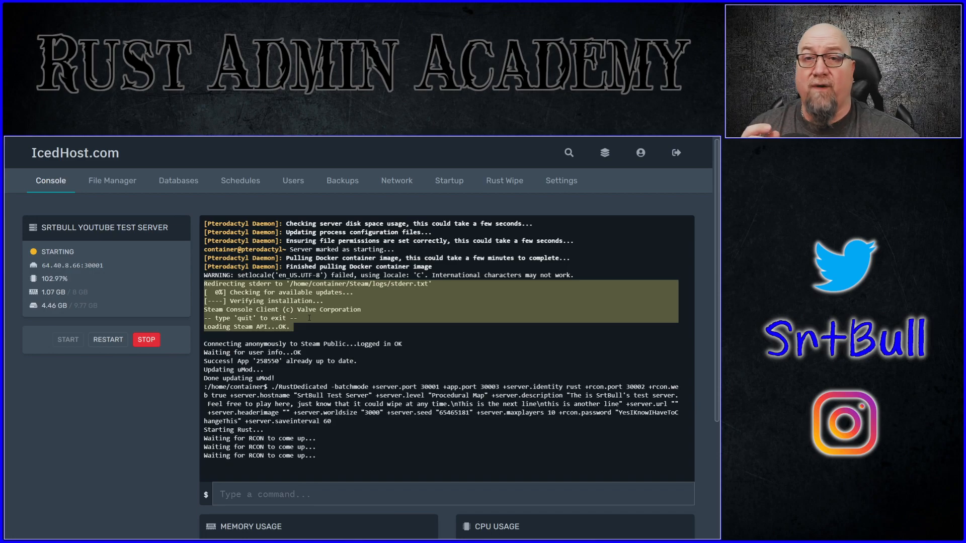
left_click_drag(204, 362, 275, 371)
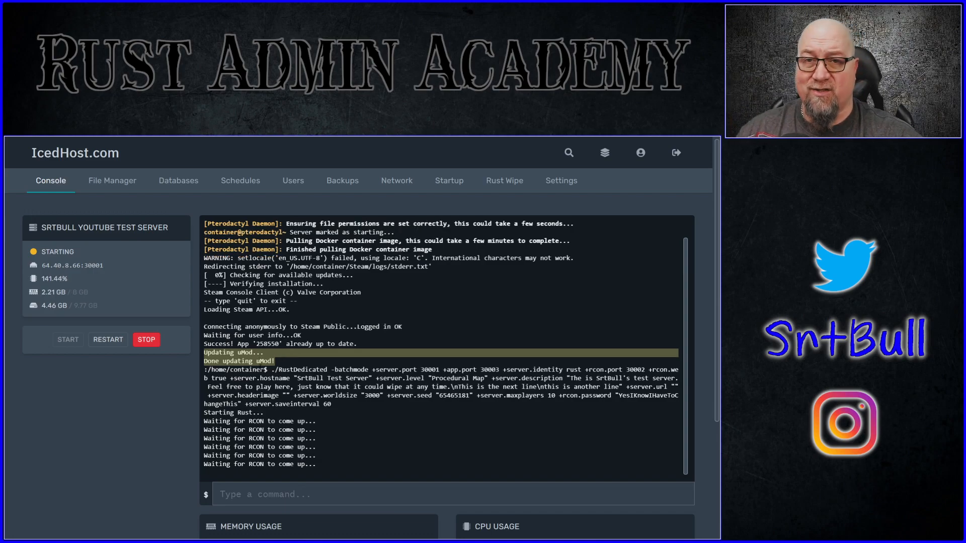
left_click_drag(387, 387, 207, 361)
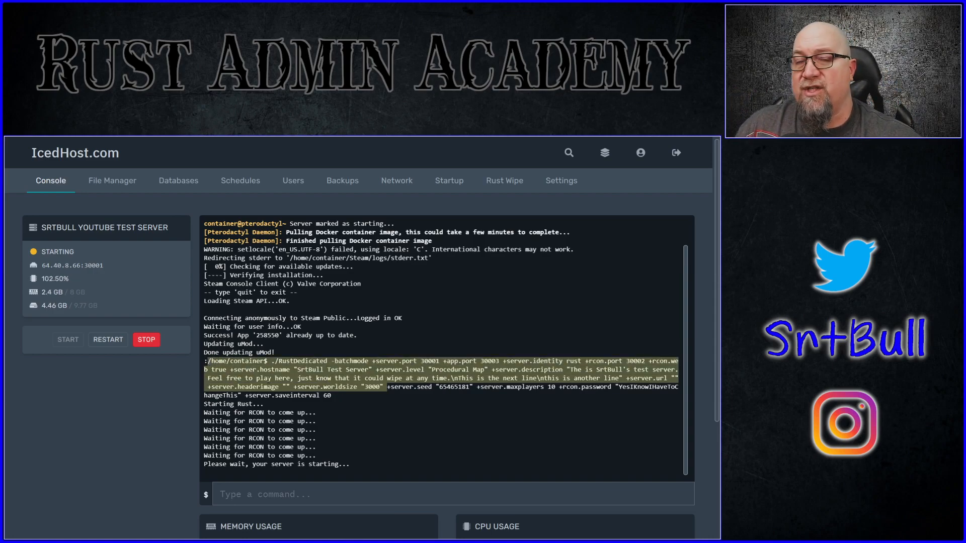
left_click(156, 439)
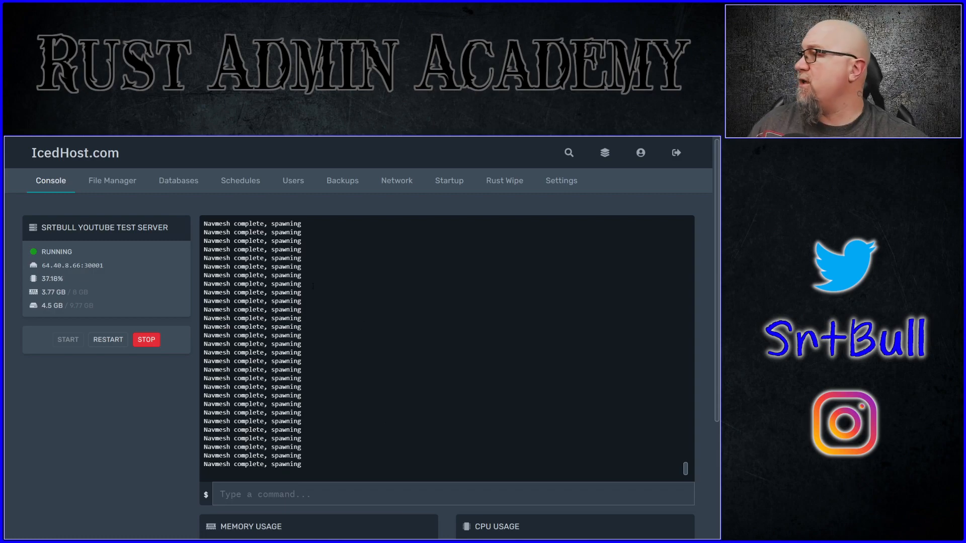
left_click_drag(80, 250, 24, 254)
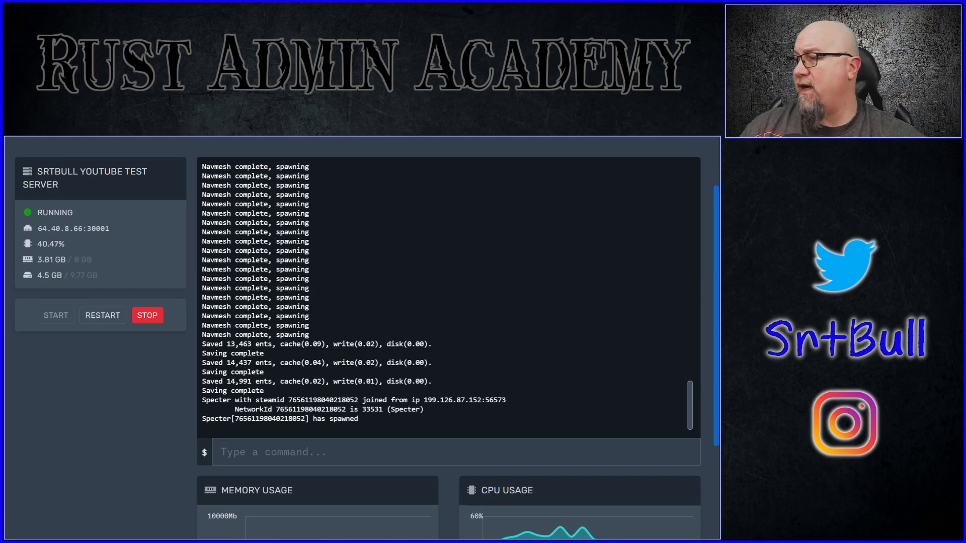
Step: Run the ownerid command for the joined player's Steam ID with the name "TheBull" and the reason "Because Im the owner"
left_click_drag(358, 400, 290, 382)
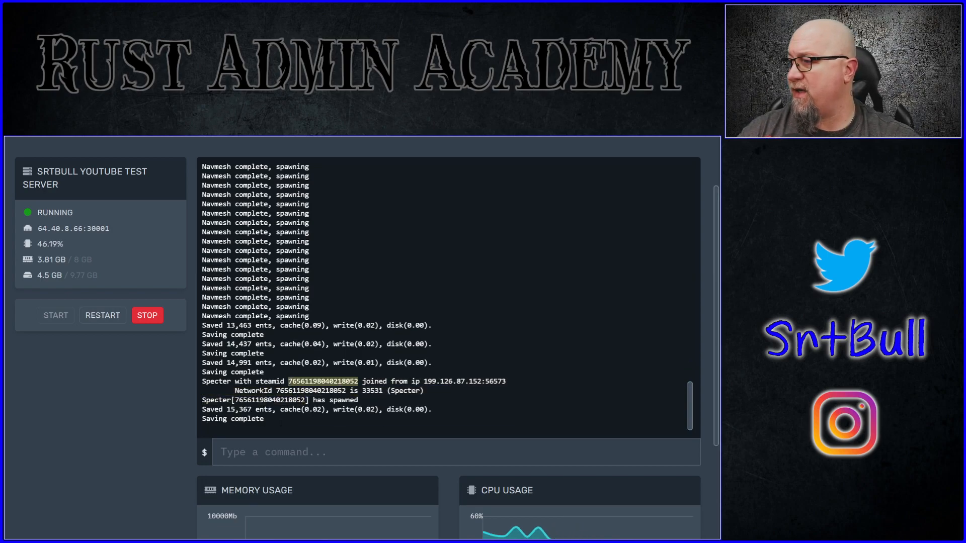
left_click(263, 447)
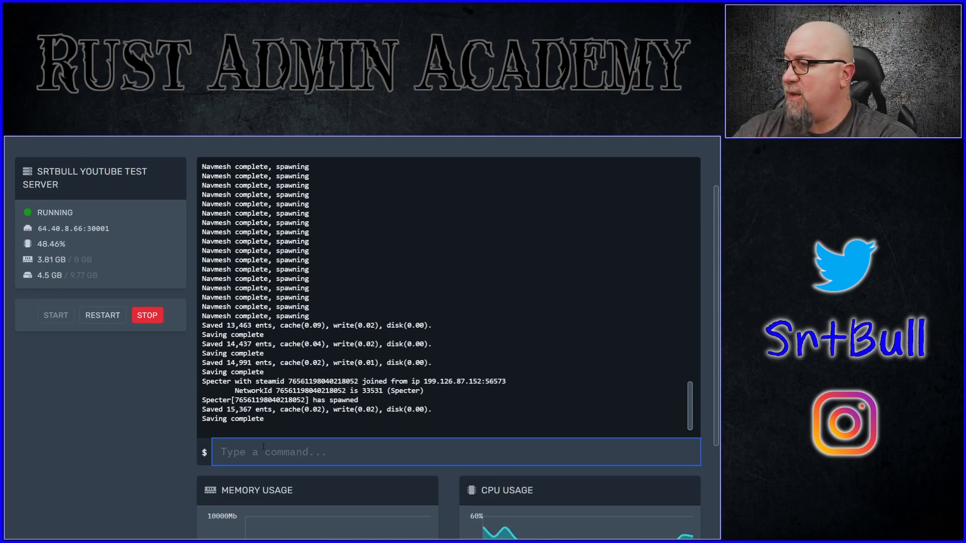
key("ctrl+v")
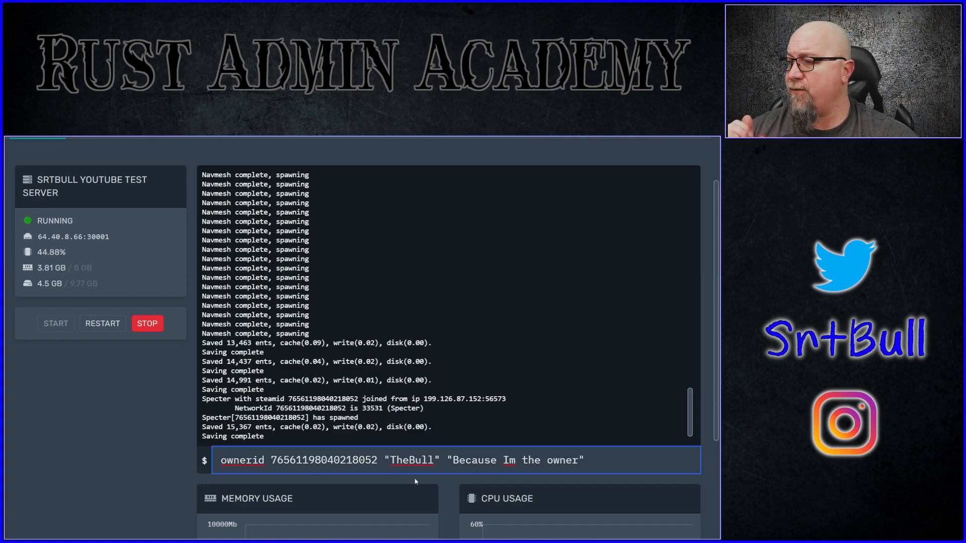
left_click_drag(390, 460, 585, 461)
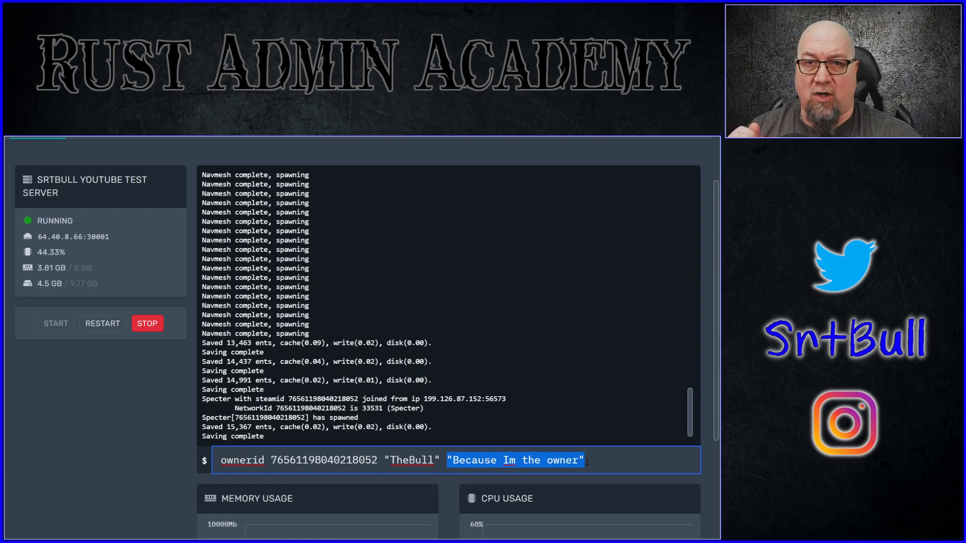
left_click(631, 464)
key("Return")
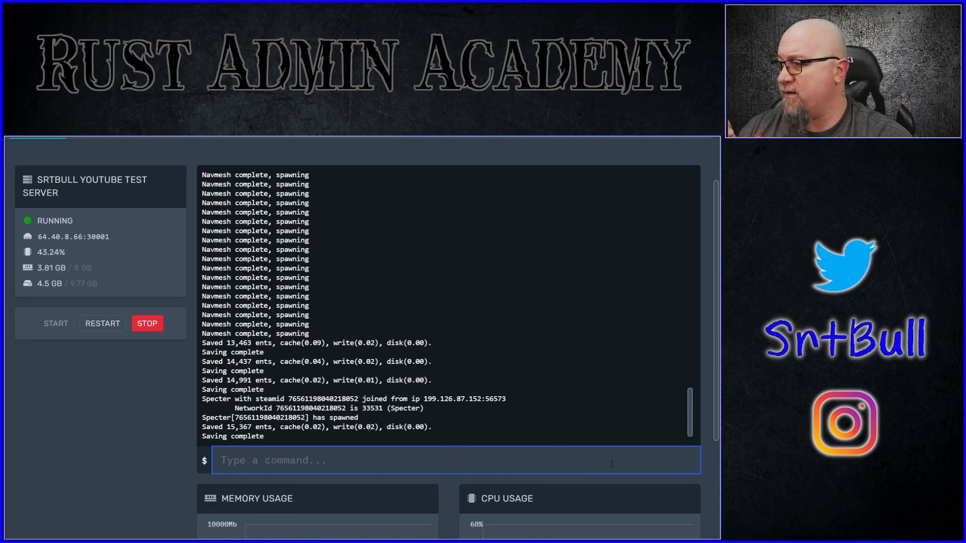
left_click_drag(395, 427, 227, 427)
left_click(303, 461)
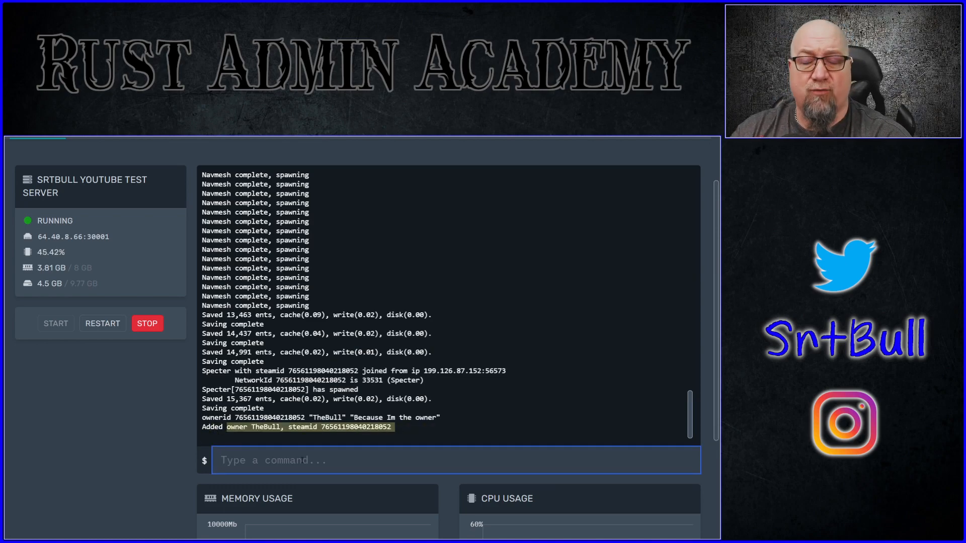
Step: Save the server configuration with writecfg and examine the player's disconnect and auth level entries in the console log
type("writecfg")
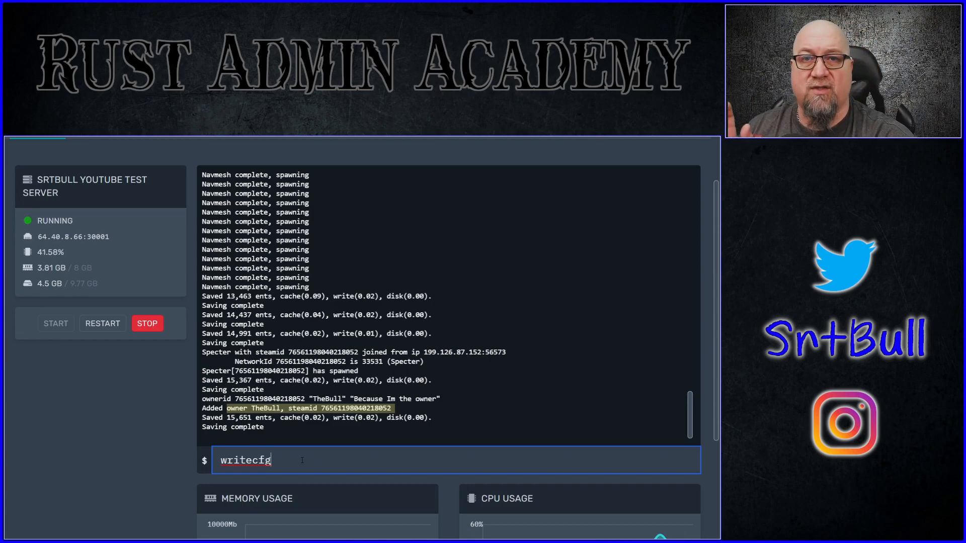
key("Return")
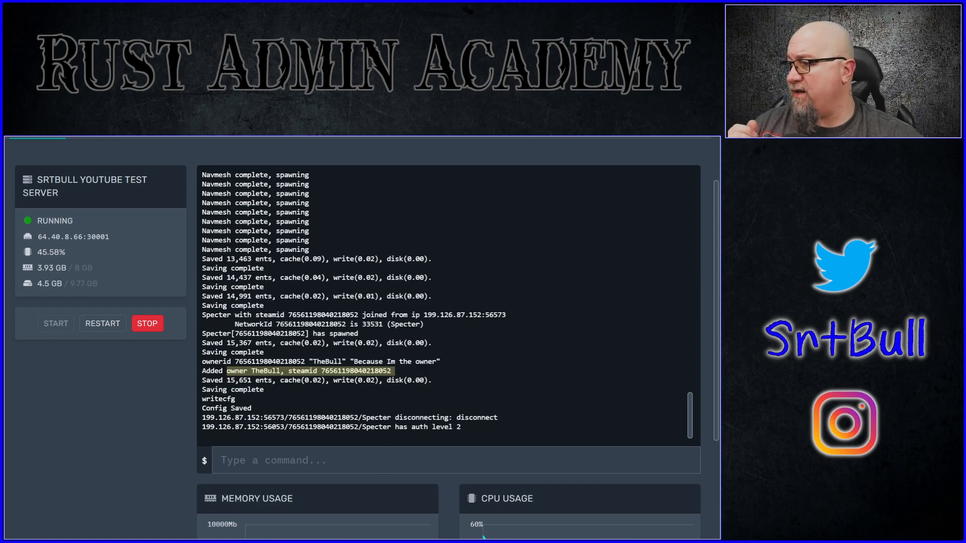
left_click_drag(259, 418, 501, 418)
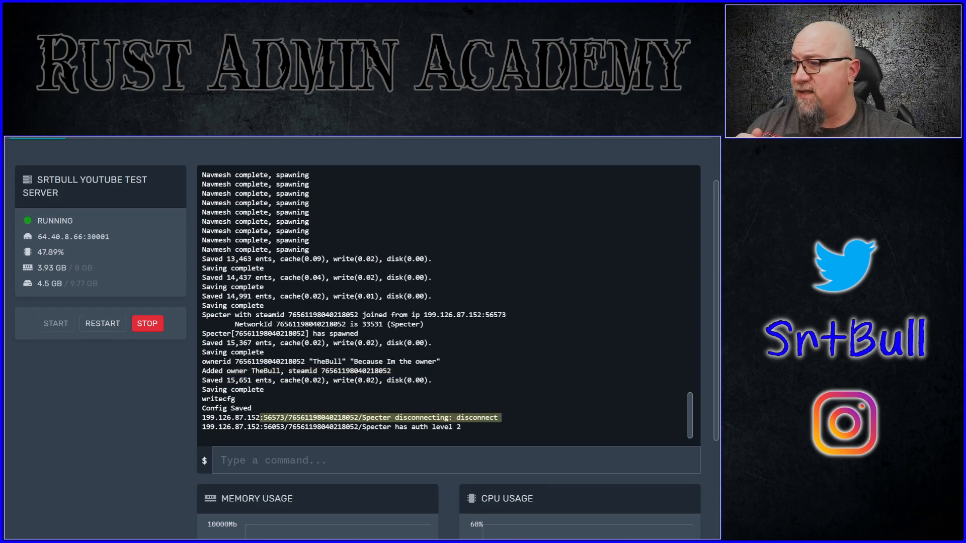
left_click_drag(255, 428, 477, 428)
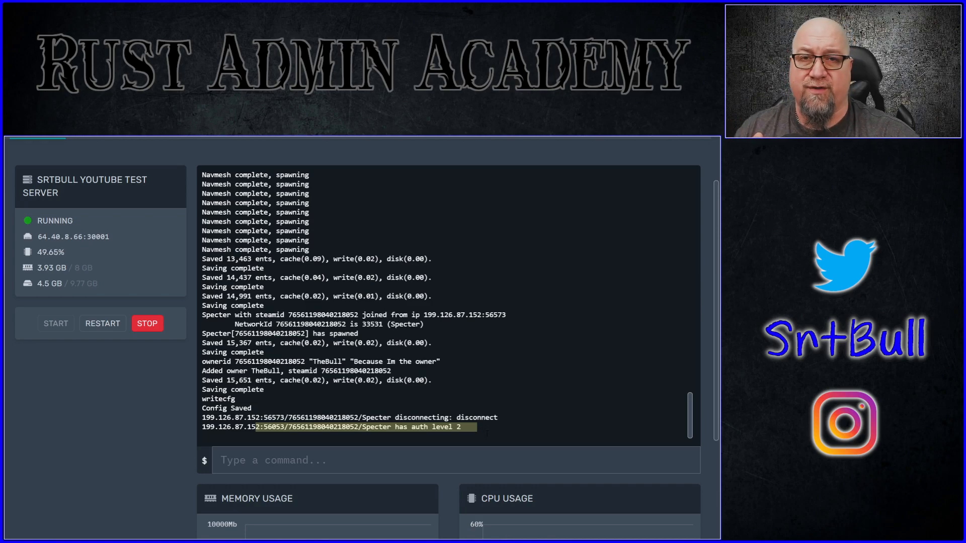
Step: Query the current in-game time with env.time and set it to 12
left_click(293, 459)
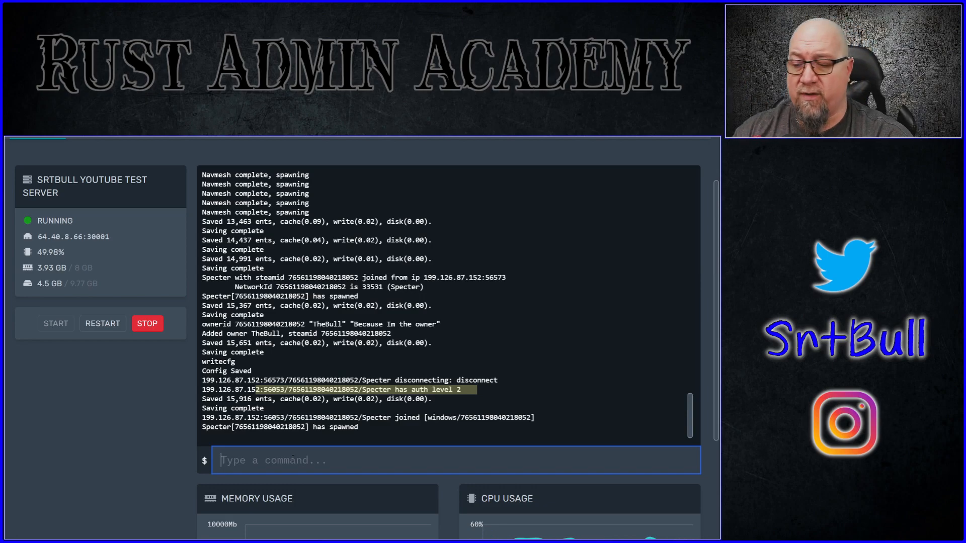
type("env.time")
key("Return")
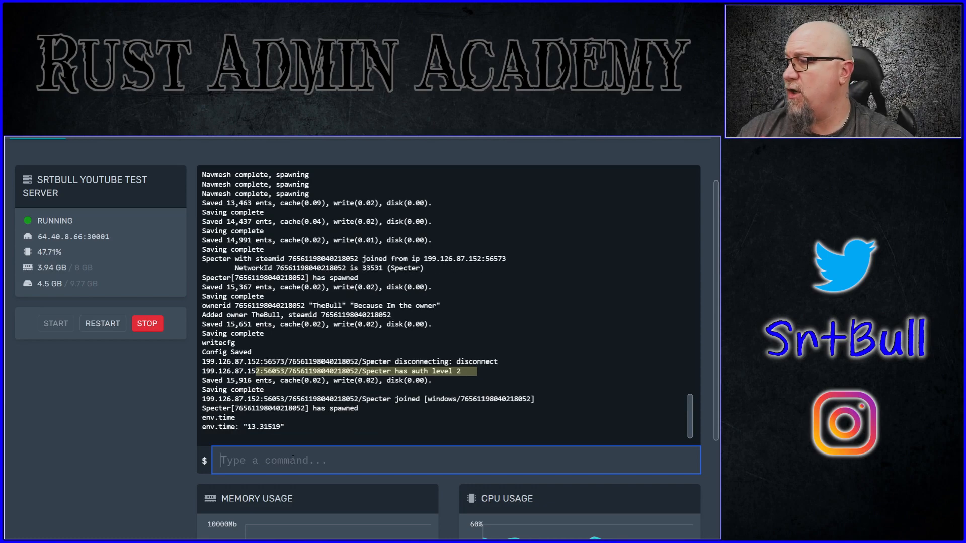
type("env.time 12")
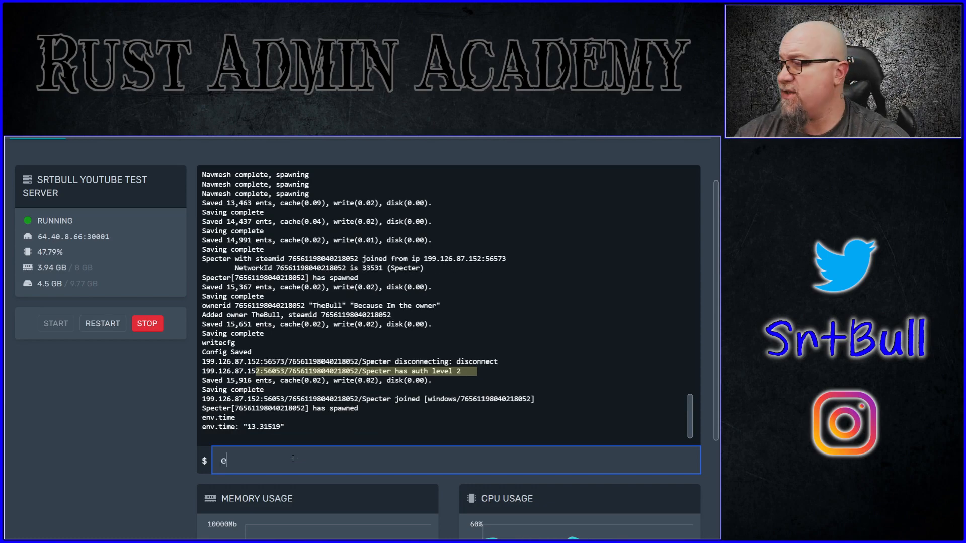
key("Return")
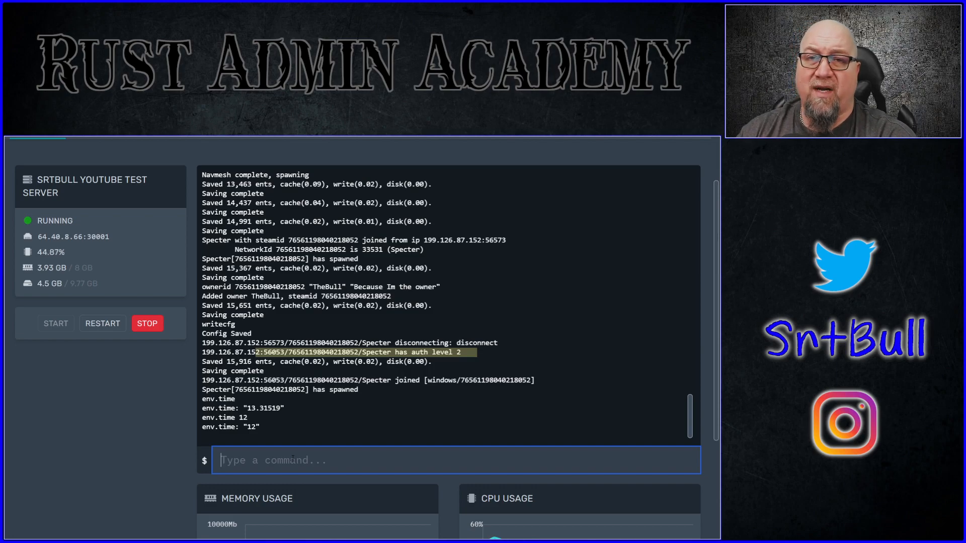
Step: Load the server's current settings into the Rust wipe form and change the server name to "[03/18/] SrtBull Test Server"
scroll(129, 455, "up", 1)
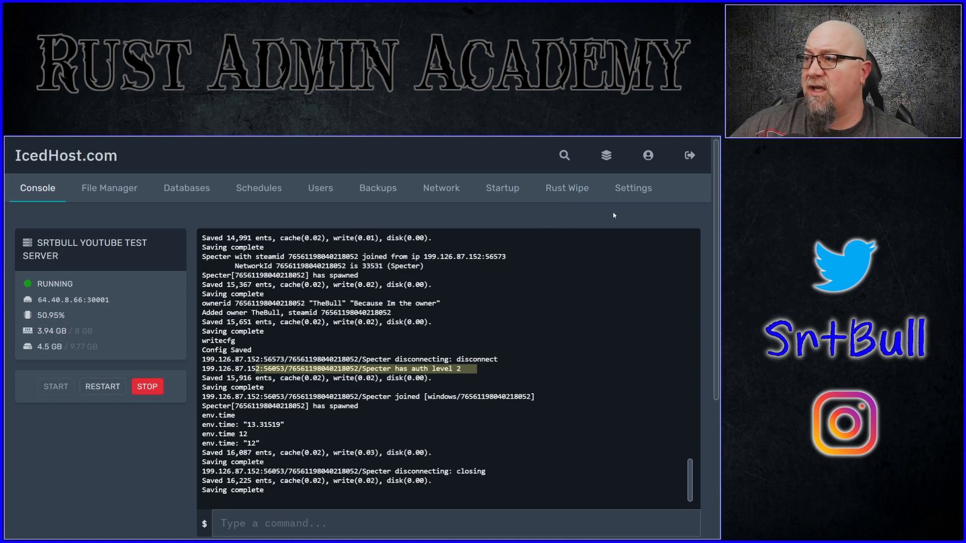
left_click(567, 189)
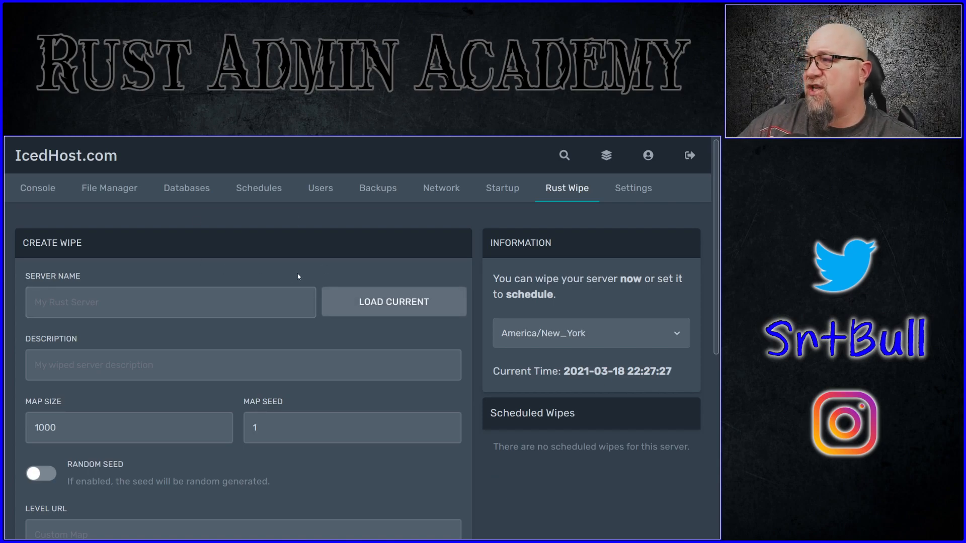
left_click(398, 301)
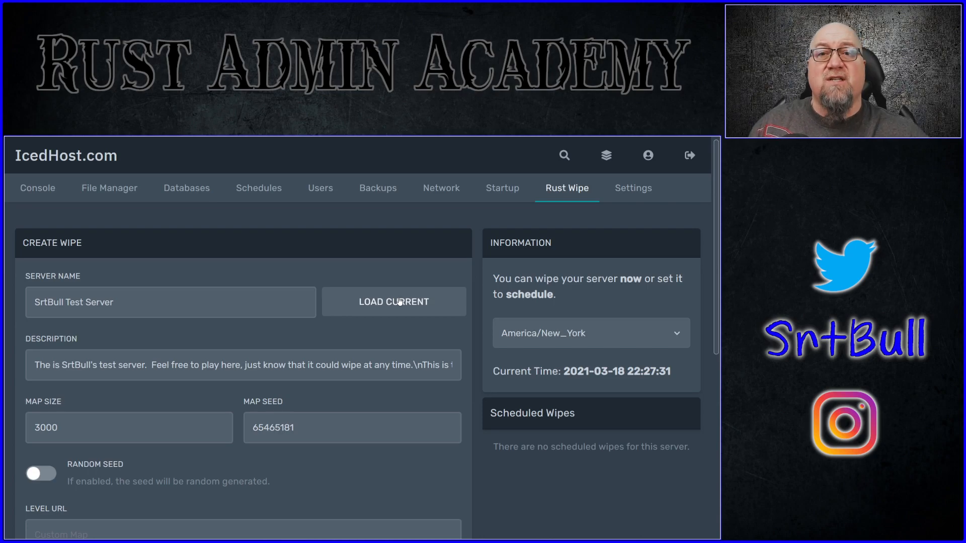
left_click(399, 301)
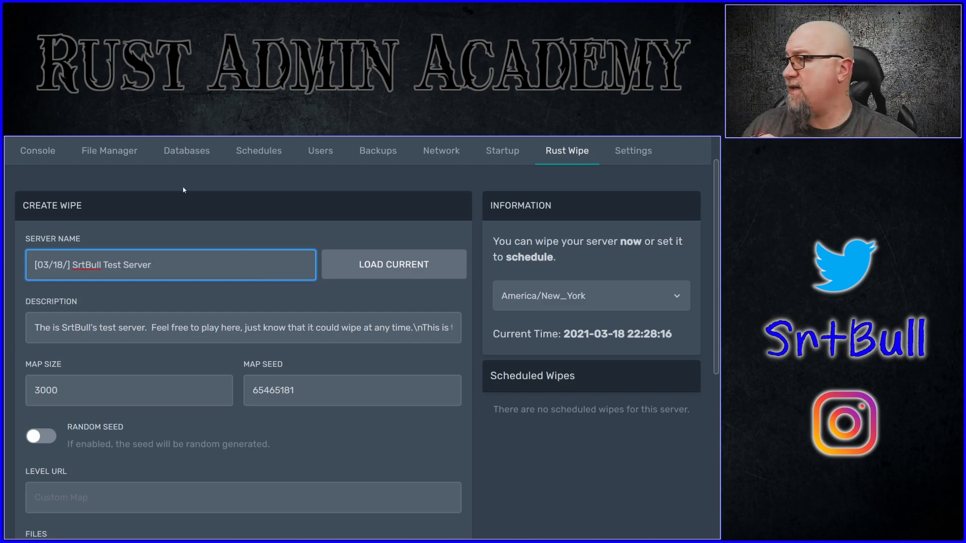
left_click_drag(154, 265, 28, 263)
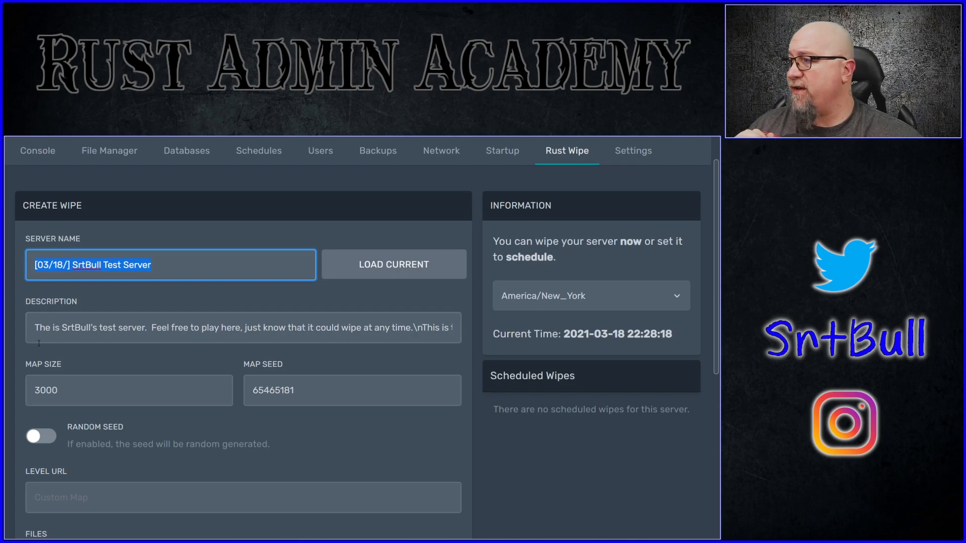
Step: Replace the wipe description with "Just wiped today, March 18, 2021, get you butts in there and start playing\nBlueprints wiped too"
left_click(36, 328)
left_click_drag(36, 328, 287, 331)
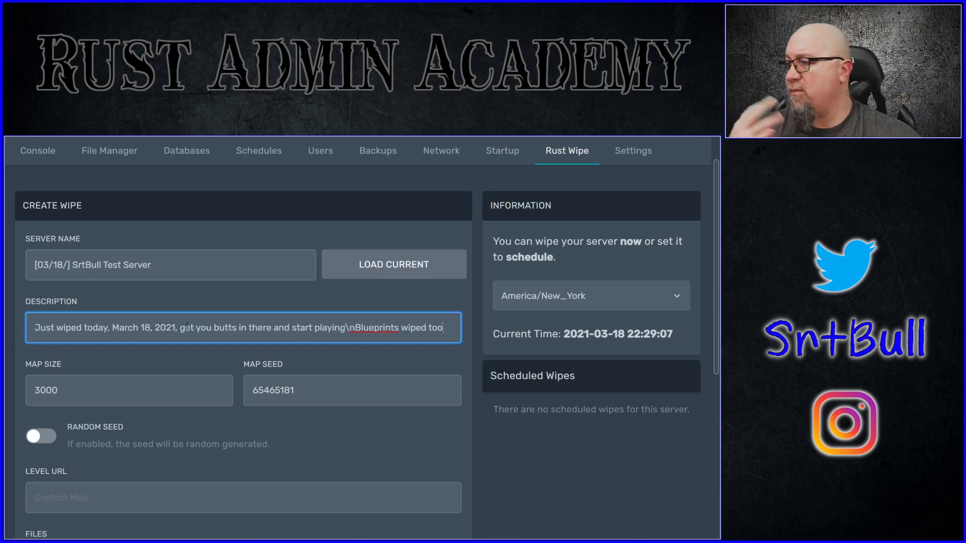
Step: Set the wipe's map size to 2500 and enable the random seed
double_click(137, 402)
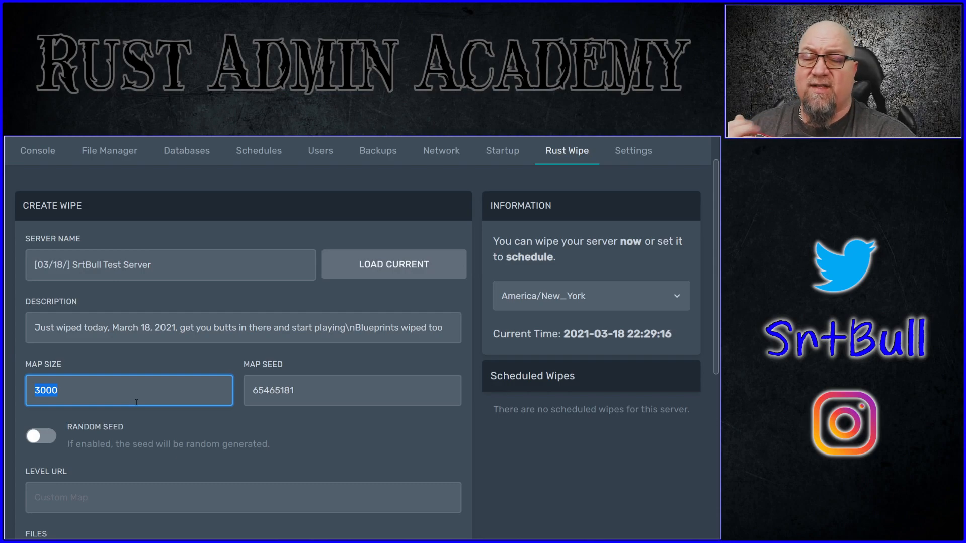
type("2500")
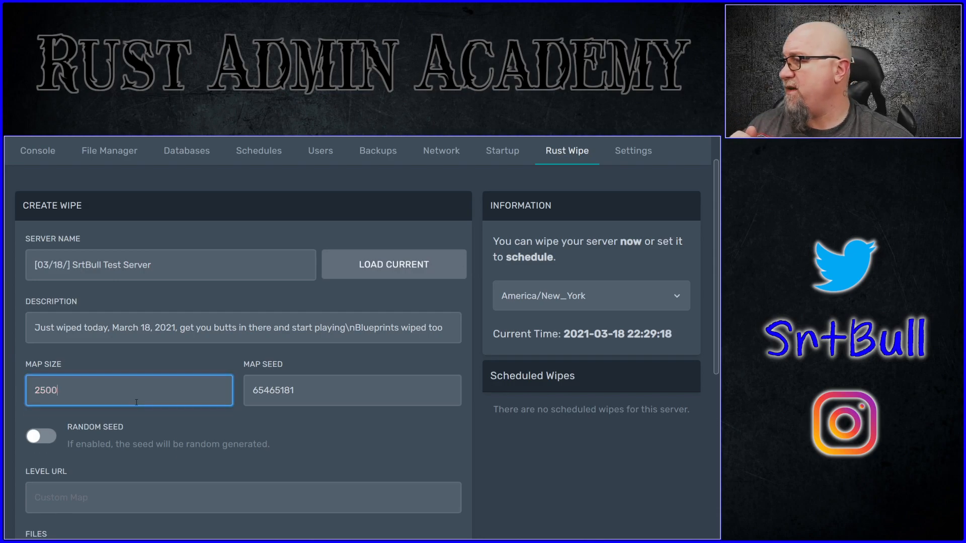
left_click(274, 392)
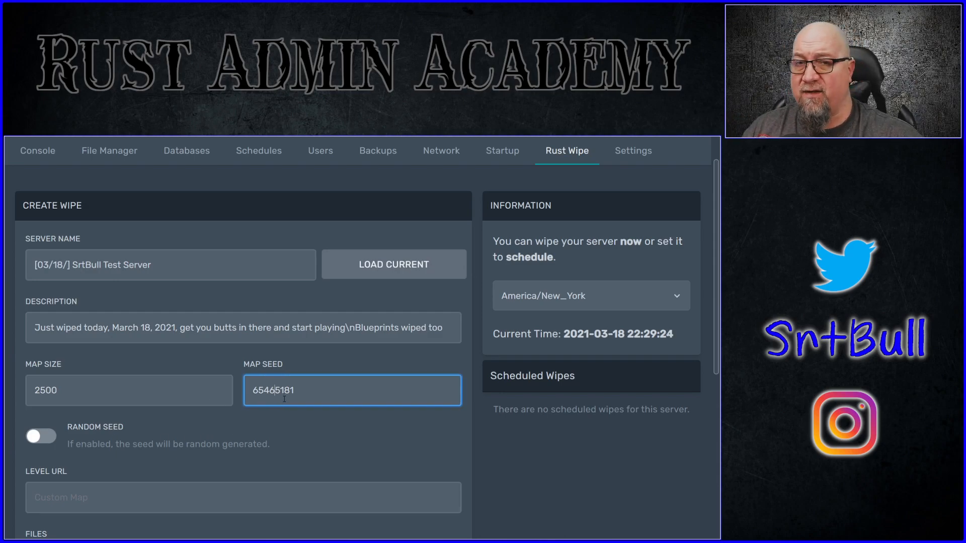
left_click(44, 435)
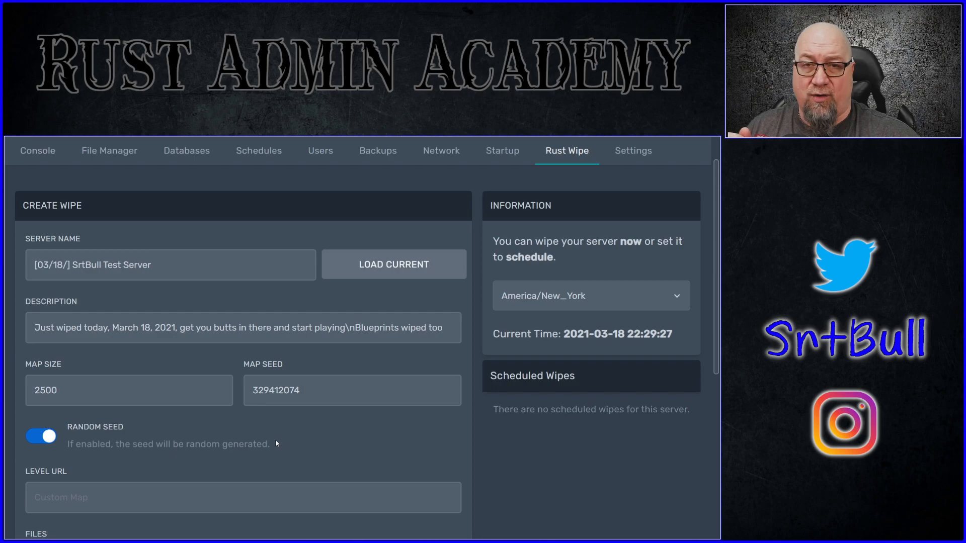
Step: Review the custom map and file deletion options of the wipe, browsing the selectable files down to the oxide/plugins folder
scroll(302, 382, "down", 3)
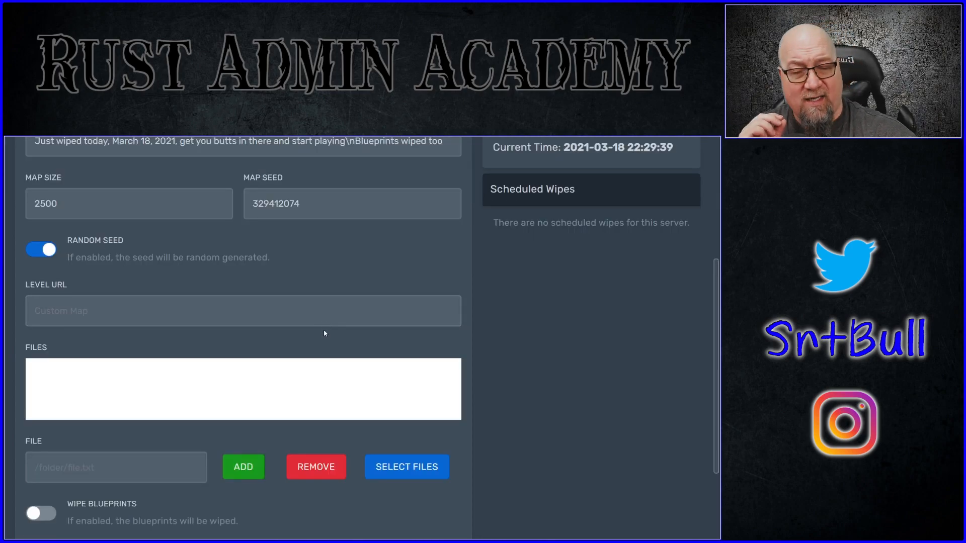
left_click(343, 324)
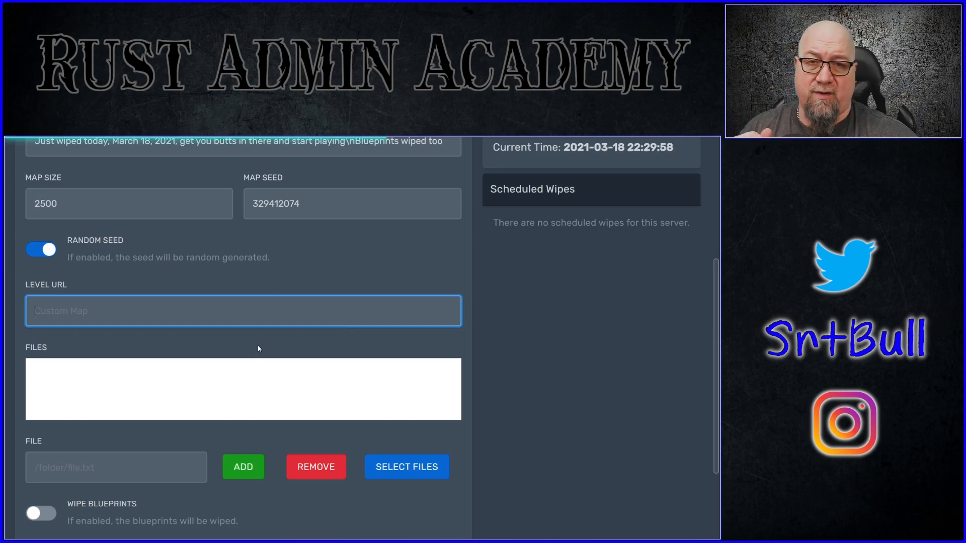
scroll(236, 332, "down", 3)
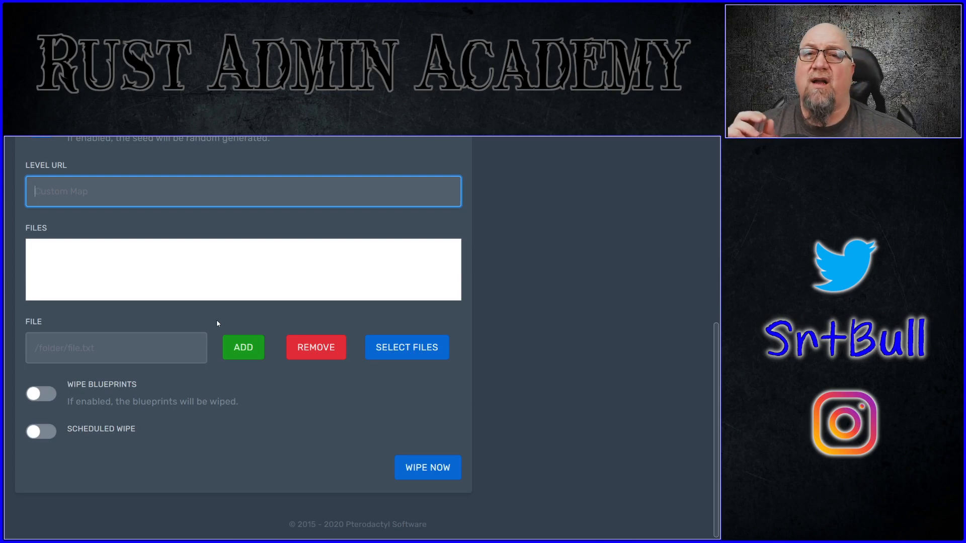
left_click(407, 347)
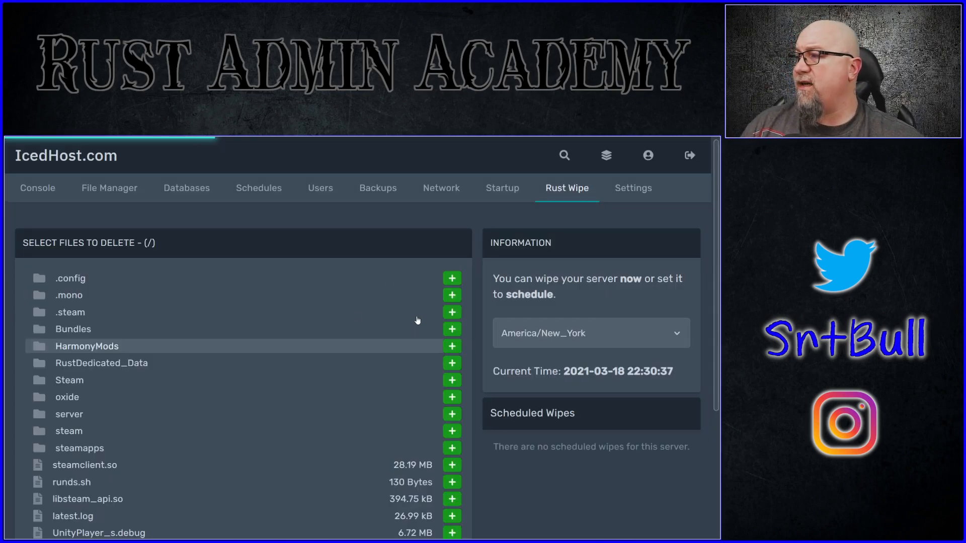
left_click(41, 397)
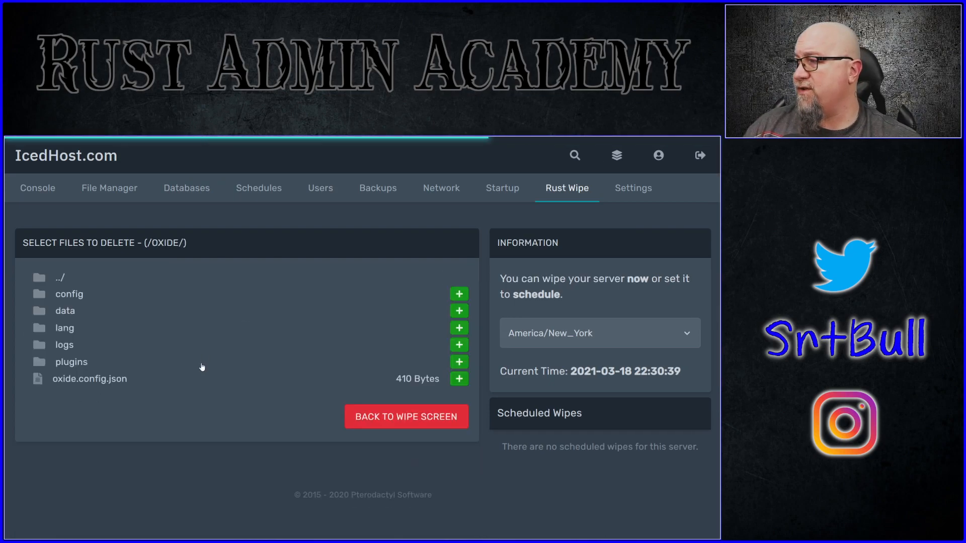
left_click(68, 363)
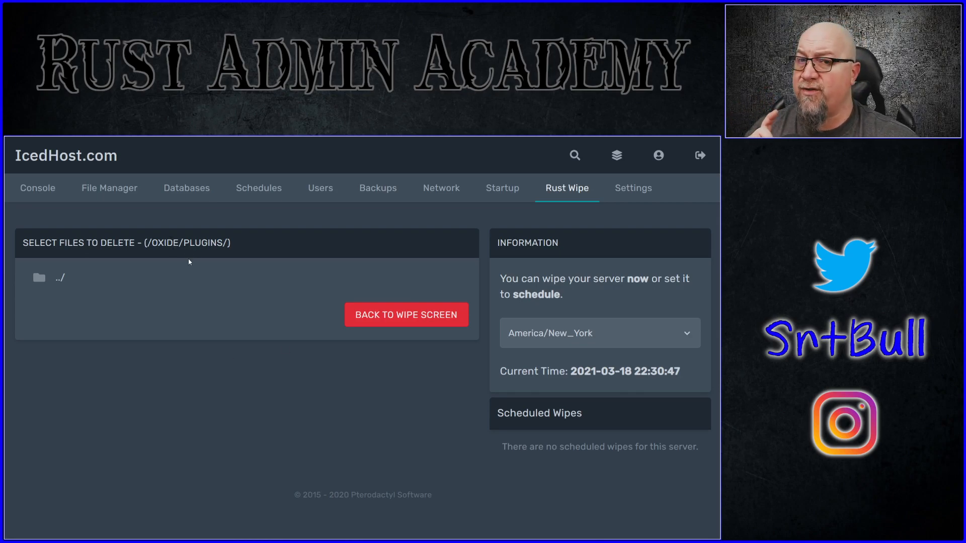
Step: Switch to the Ominous 2x Solo/Duo/Trio server and load its current settings into the Rust wipe form
left_click(65, 160)
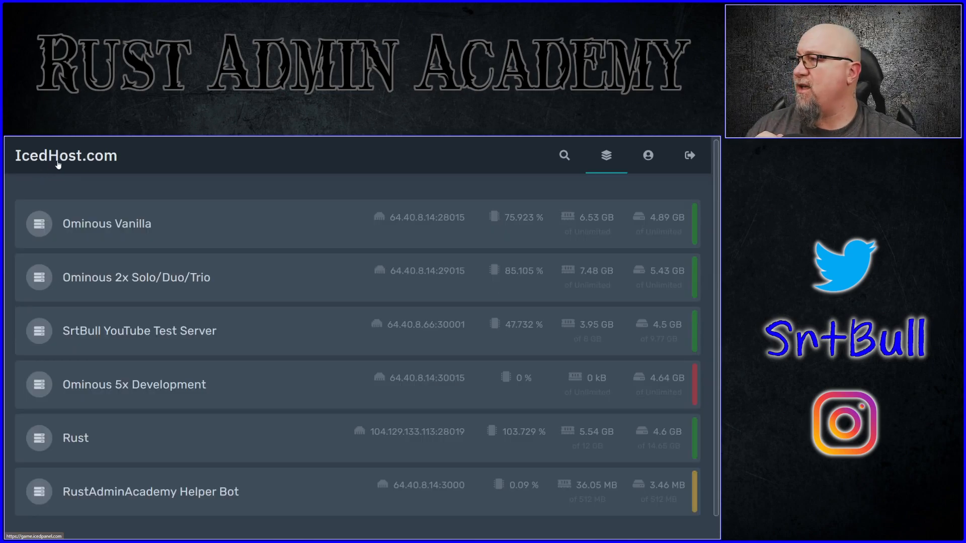
left_click(108, 277)
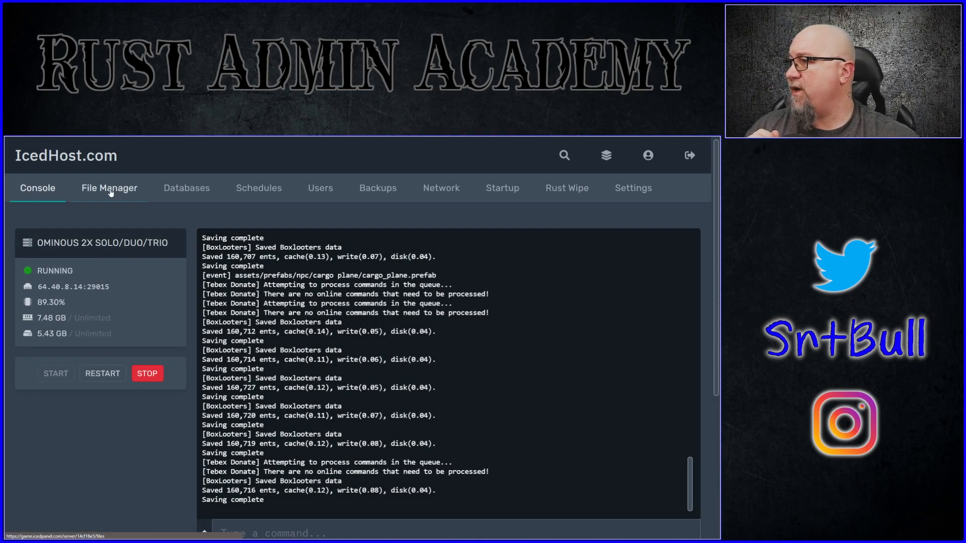
left_click(108, 189)
left_click(562, 190)
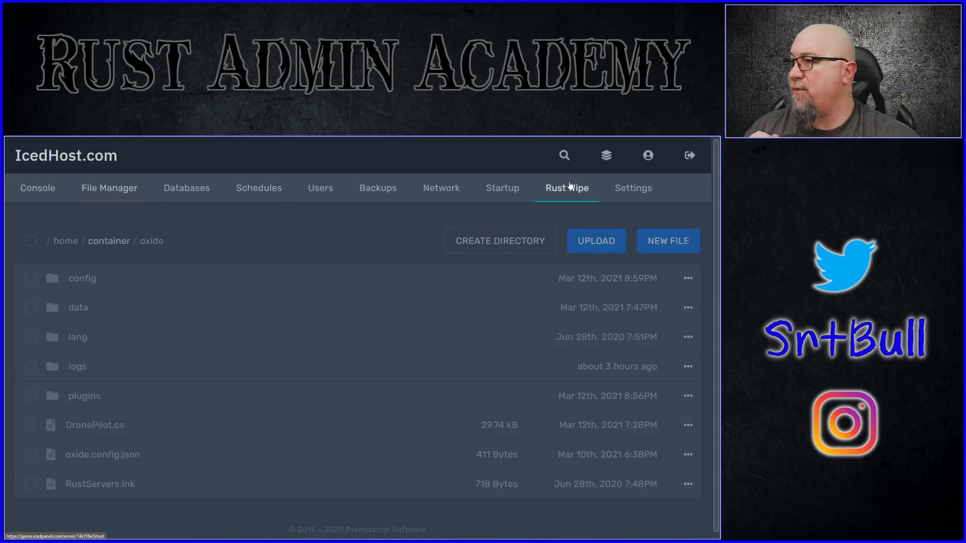
left_click(393, 312)
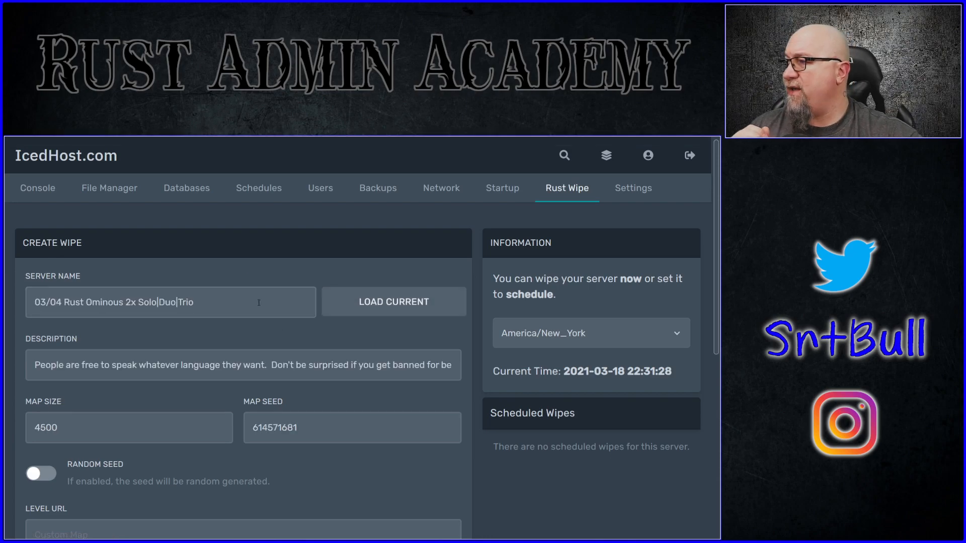
Step: Add AdminMenu, Backpacks, Kits/kits_data.json and challenge_data.json from oxide/data to the wipe's list of files to delete
scroll(274, 358, "down", 3)
scroll(273, 358, "down", 4)
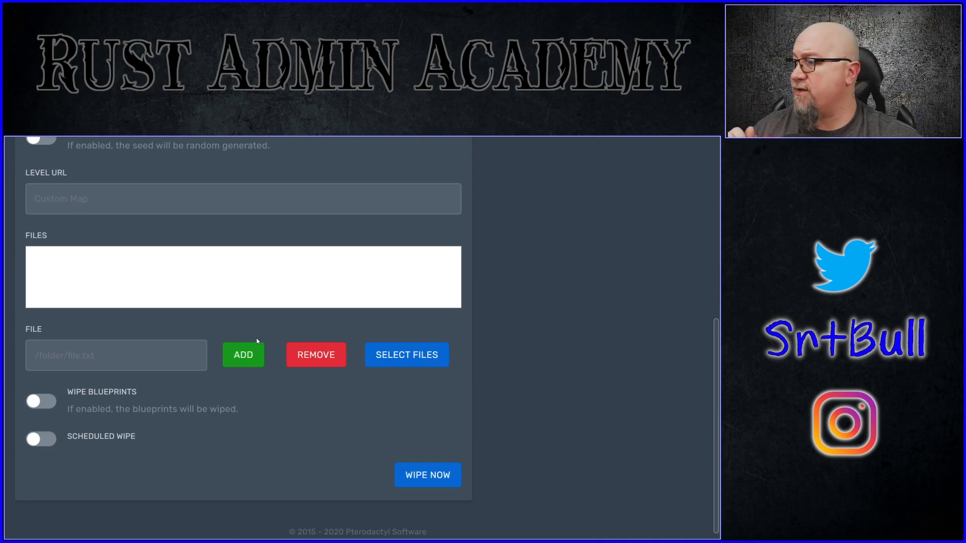
scroll(353, 375, "down", 1)
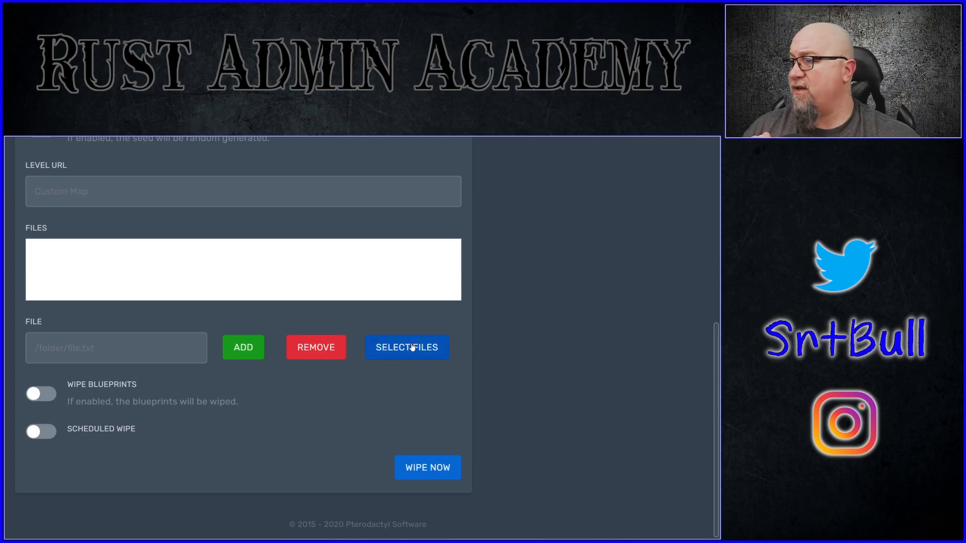
left_click(411, 348)
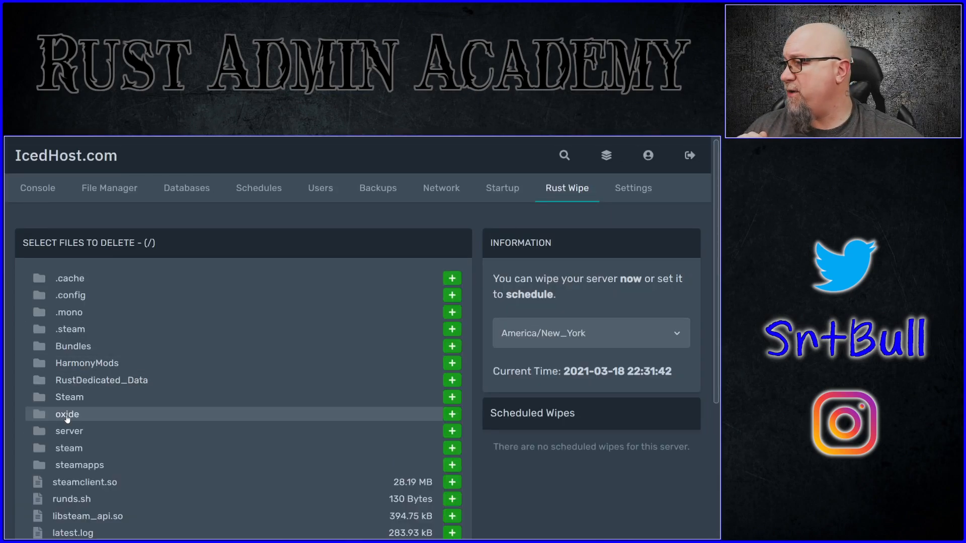
left_click(70, 416)
left_click(70, 311)
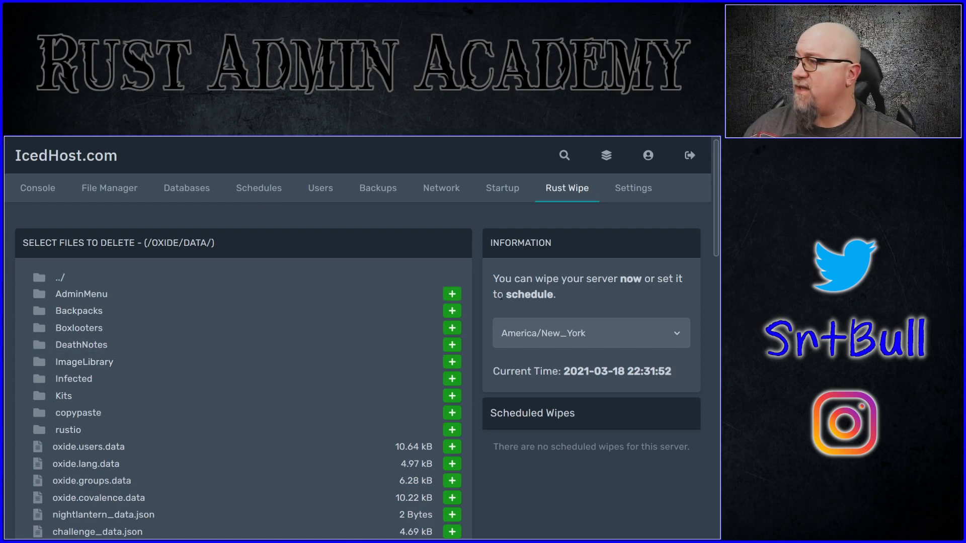
left_click(452, 295)
left_click(452, 312)
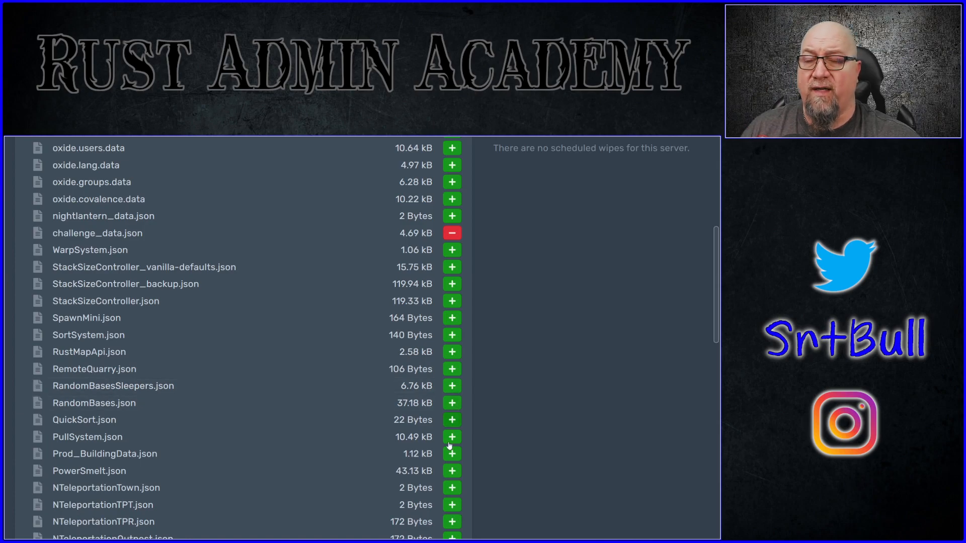
scroll(450, 403, "down", 15)
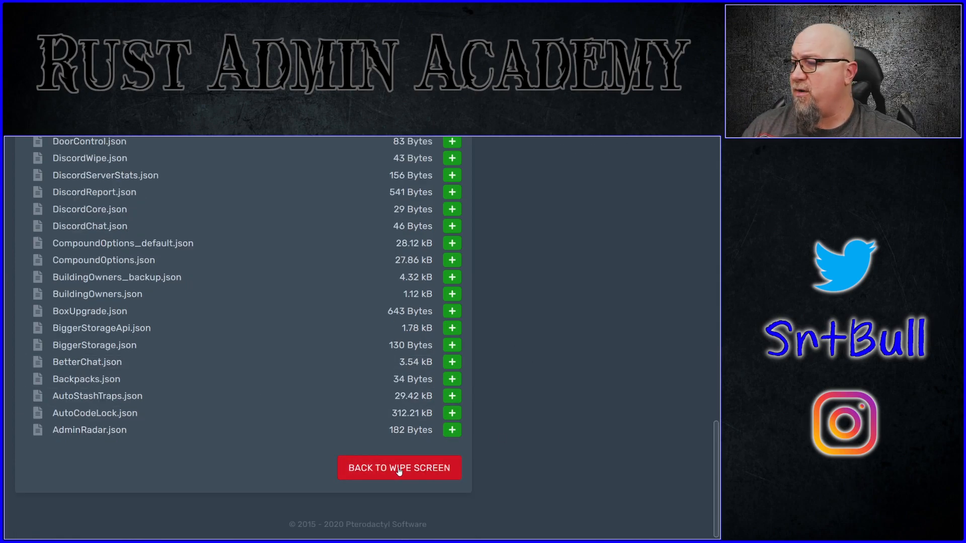
left_click(418, 469)
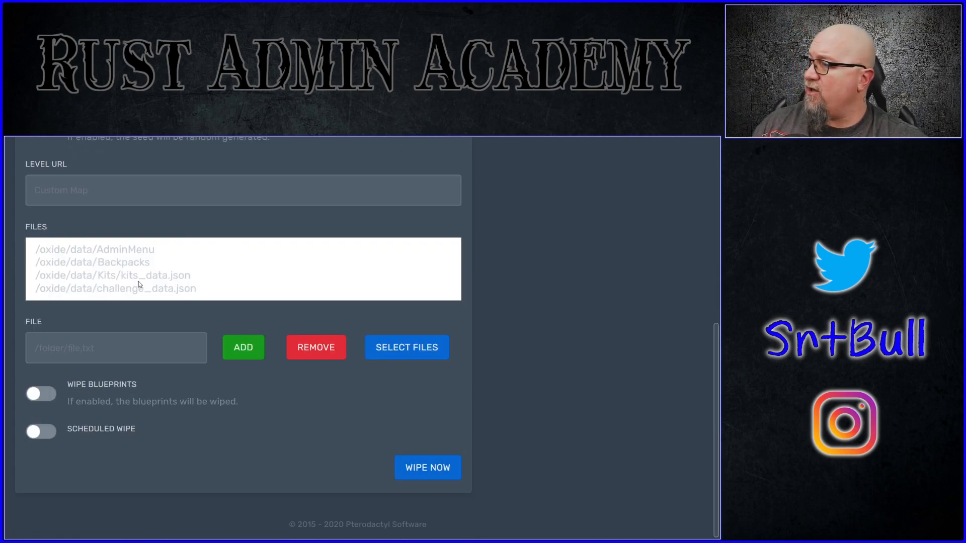
Step: Select the whole list of files to delete, and enable the blueprint wipe and scheduled wipe options
left_click(200, 290)
key("ctrl+a")
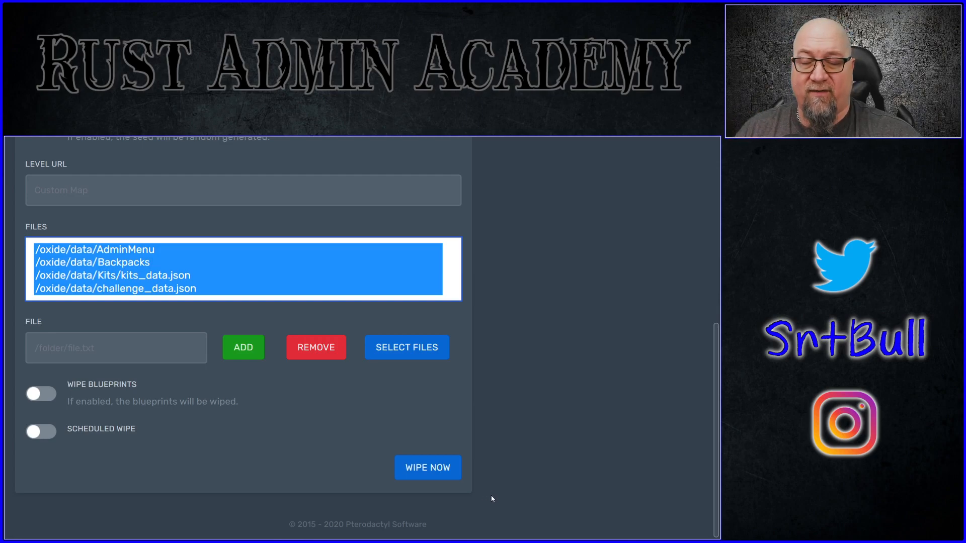
left_click(40, 396)
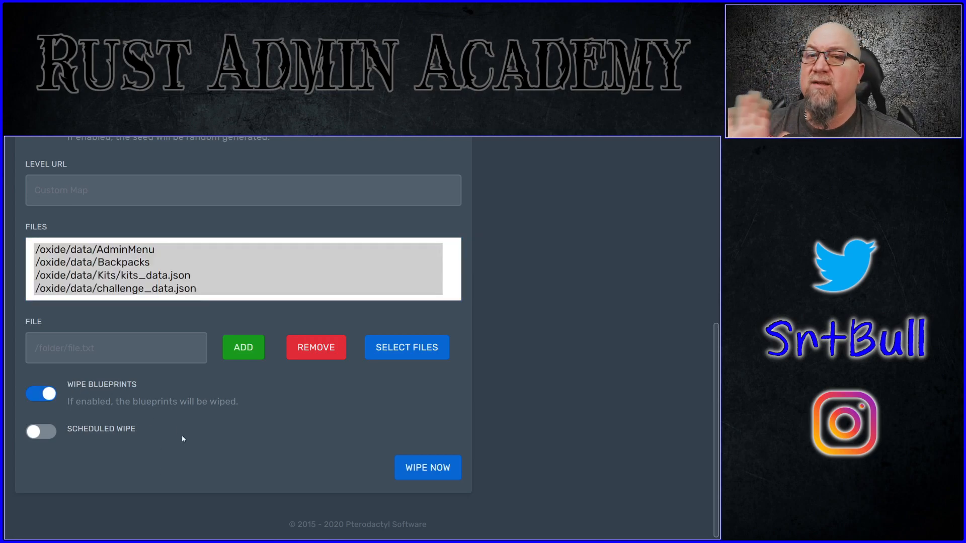
left_click(45, 433)
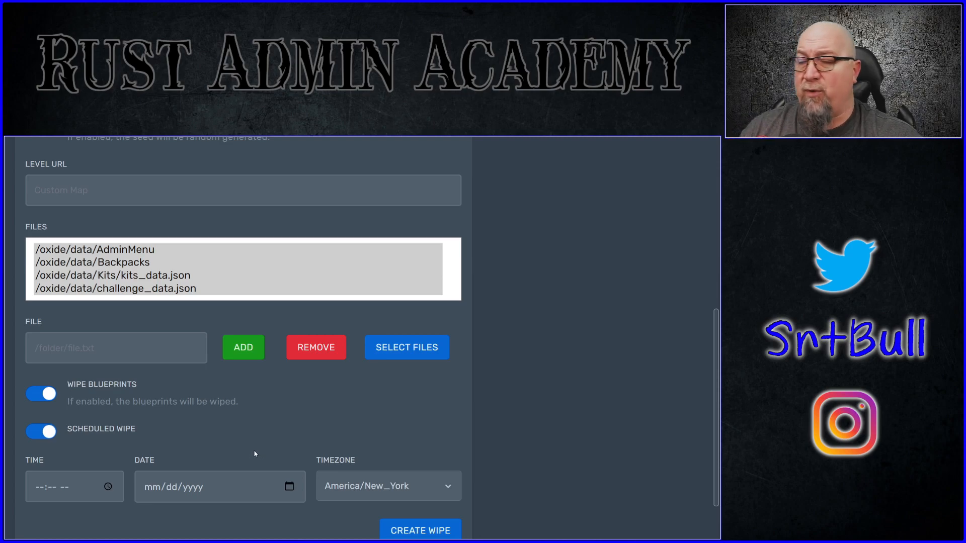
Step: Set the scheduled wipe to 02:00 PM on 03/19/2021 and choose the America/Halifax timezone
scroll(120, 466, "down", 2)
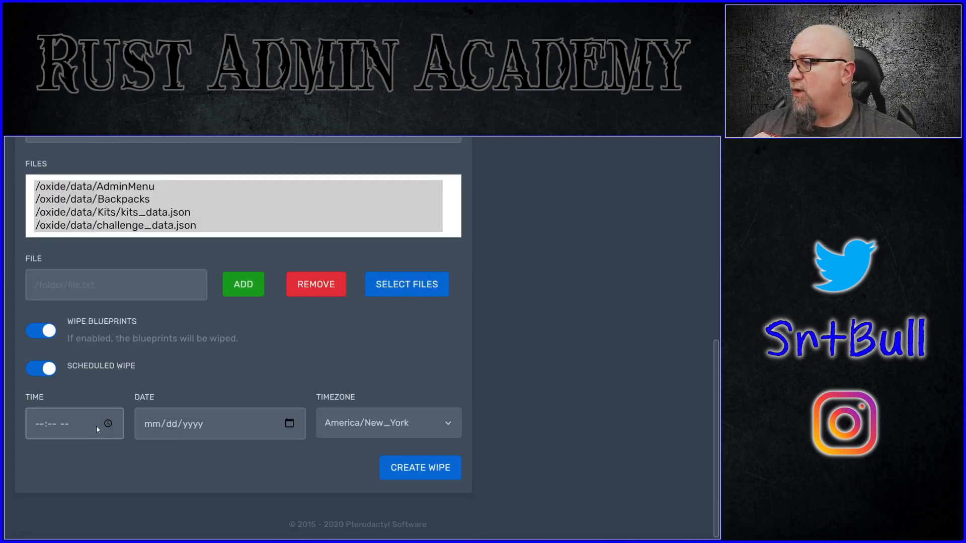
left_click(111, 429)
left_click(111, 429)
left_click(44, 322)
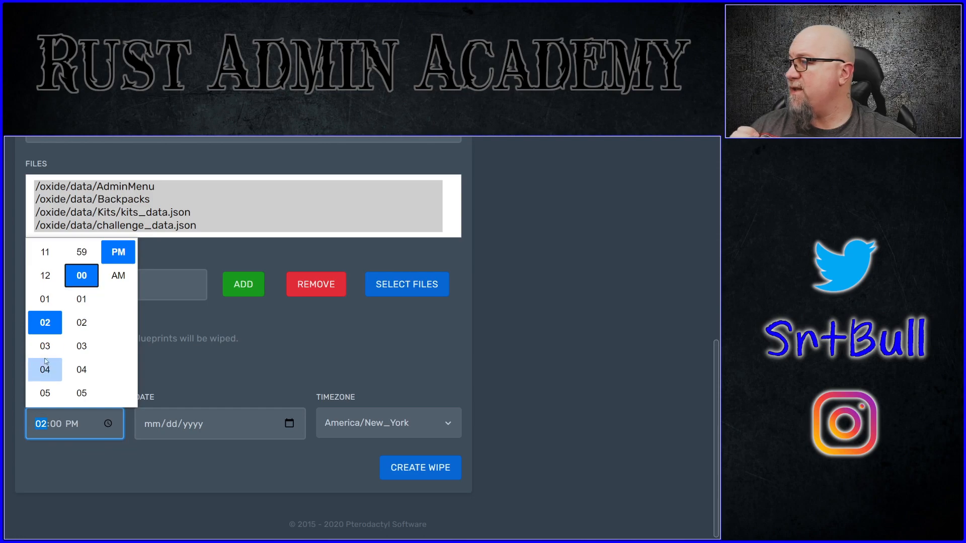
left_click(196, 370)
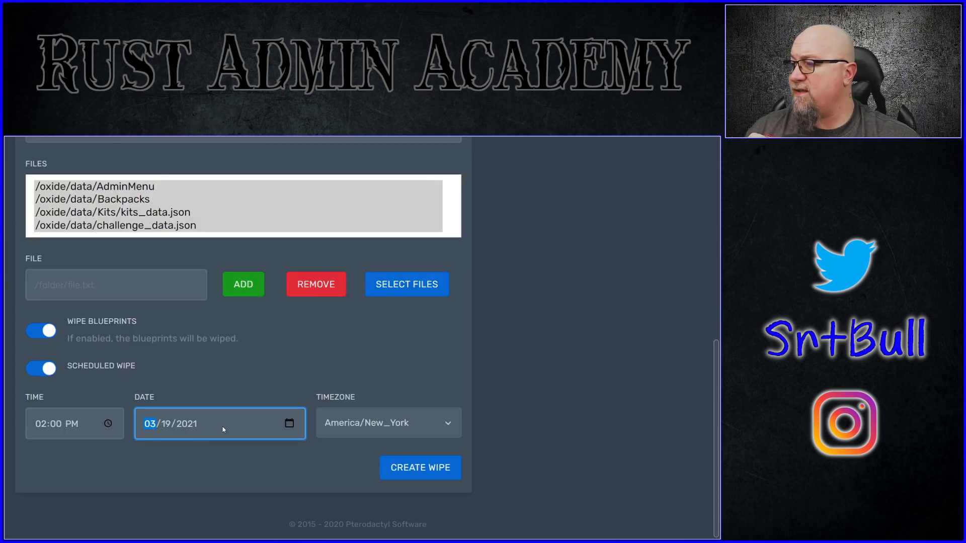
left_click(453, 424)
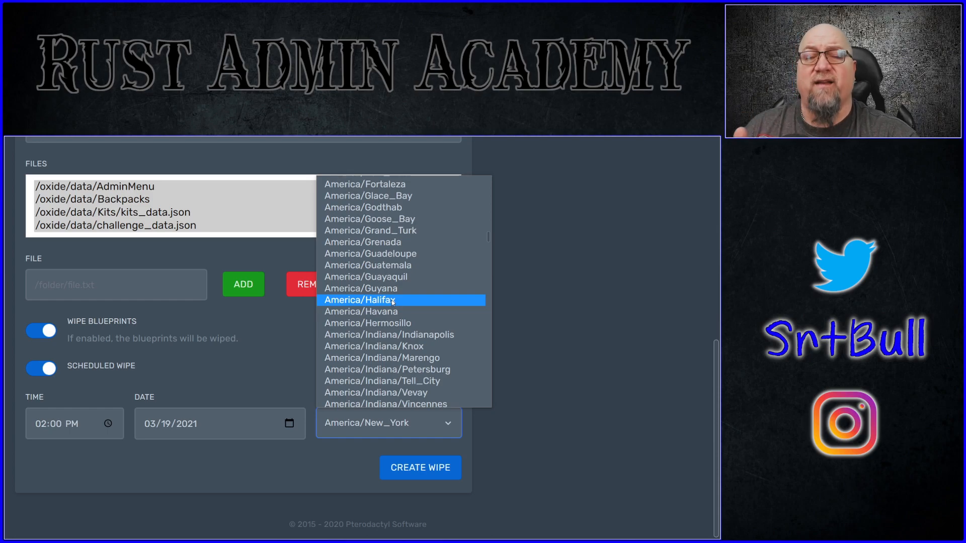
left_click(393, 301)
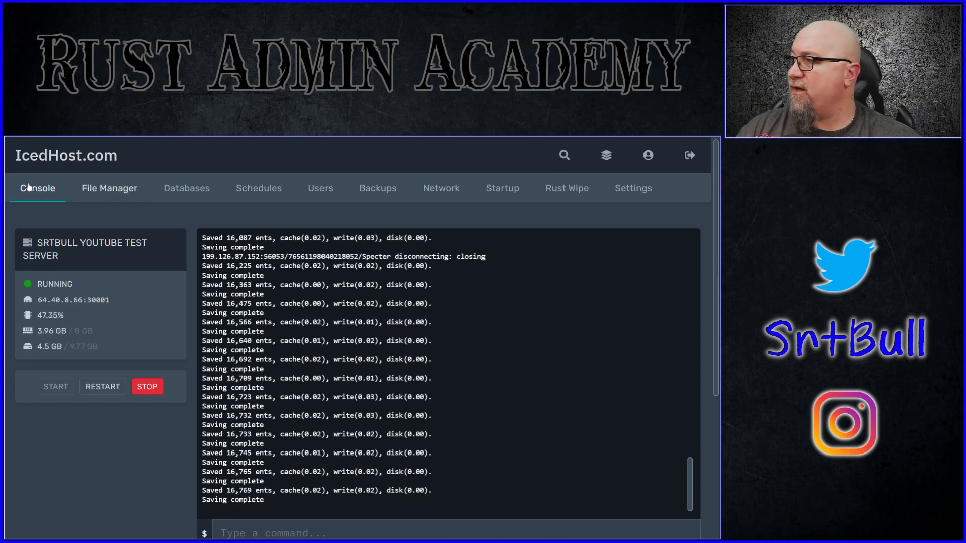
Step: Open users.cfg from the test server's server/rust/cfg folder and examine the owner entry
left_click(123, 189)
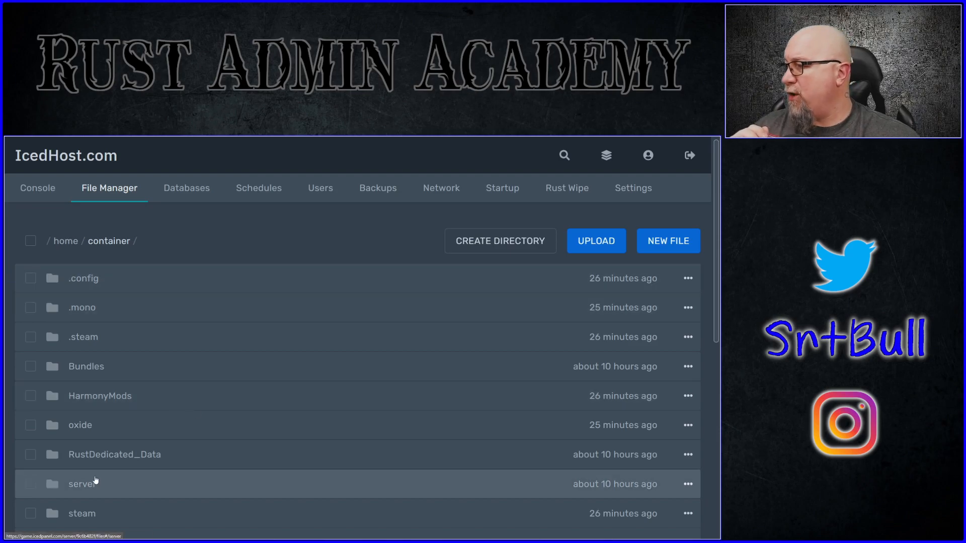
left_click(80, 486)
left_click(231, 303)
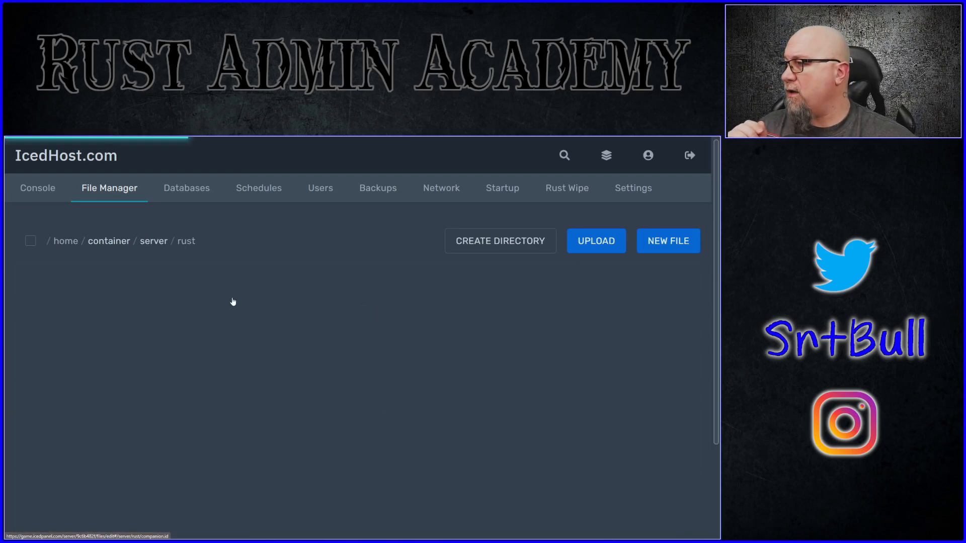
left_click(75, 279)
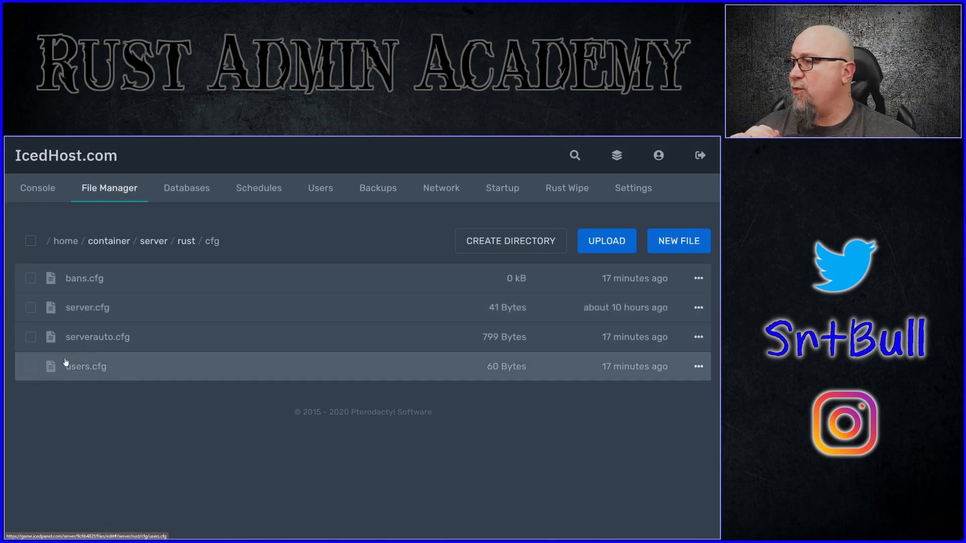
left_click(83, 371)
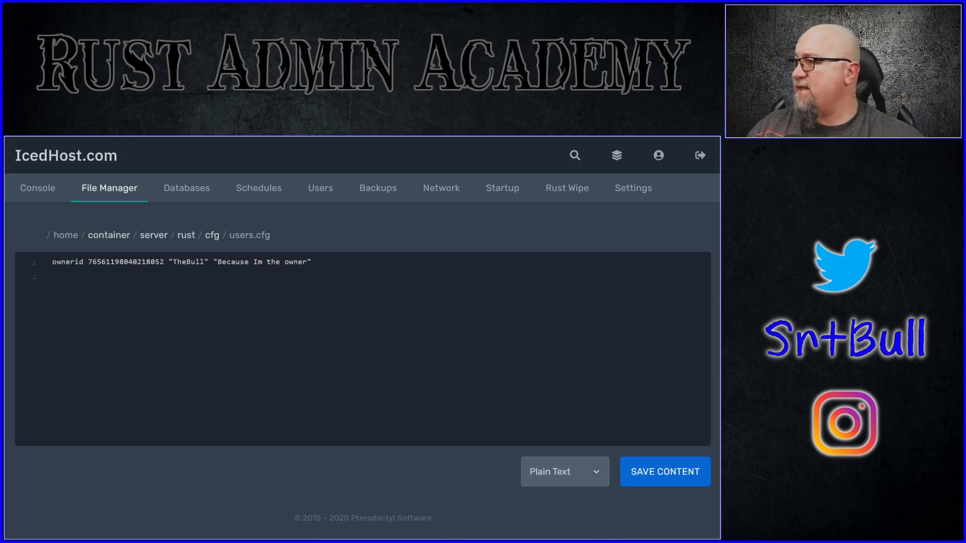
left_click_drag(54, 261, 315, 260)
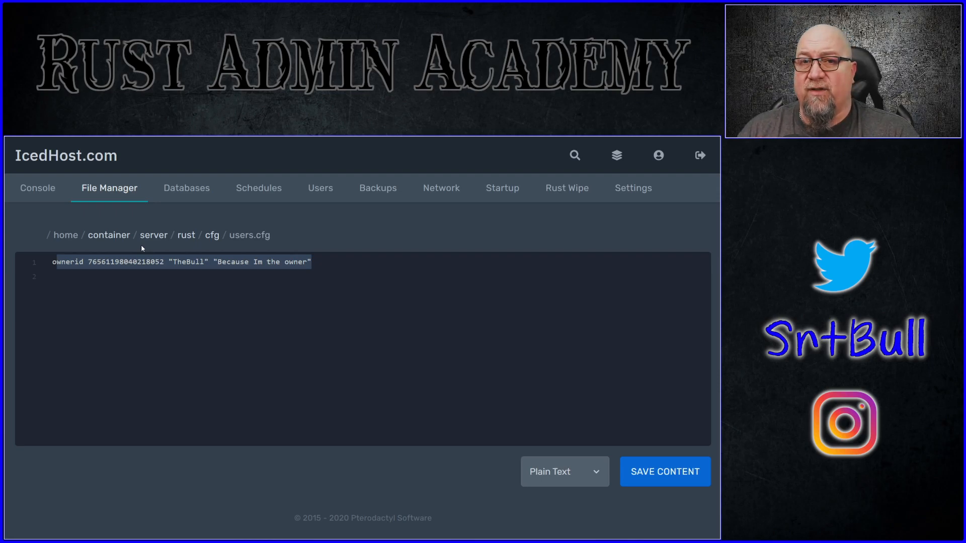
Step: Upload the Kits.cs plugin from the Downloads folder to the server's oxide/plugins folder
left_click(109, 234)
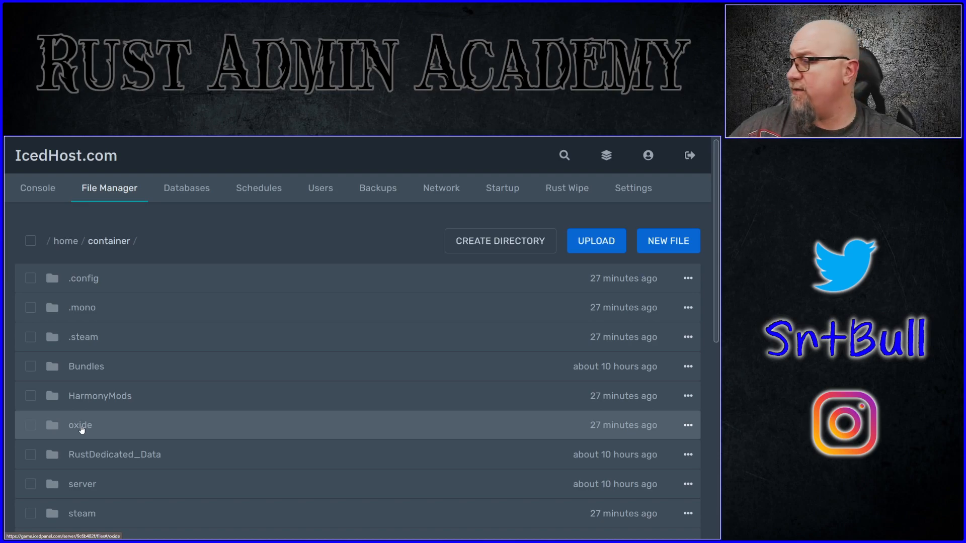
left_click(81, 428)
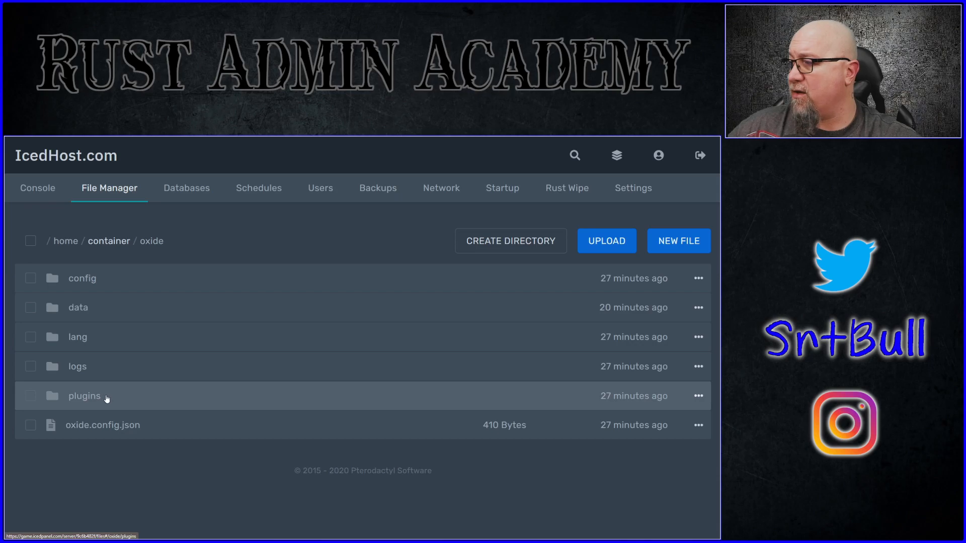
left_click(107, 398)
left_click(614, 253)
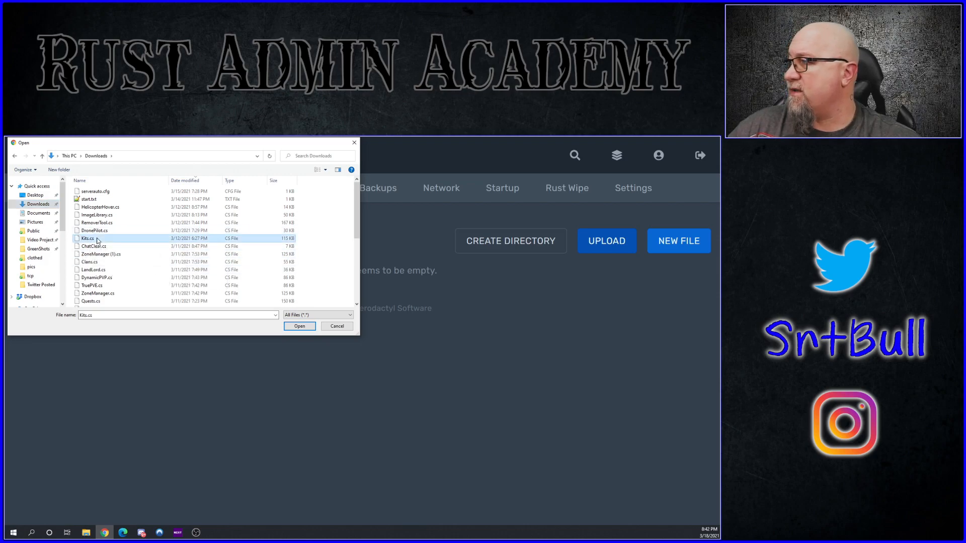
double_click(238, 240)
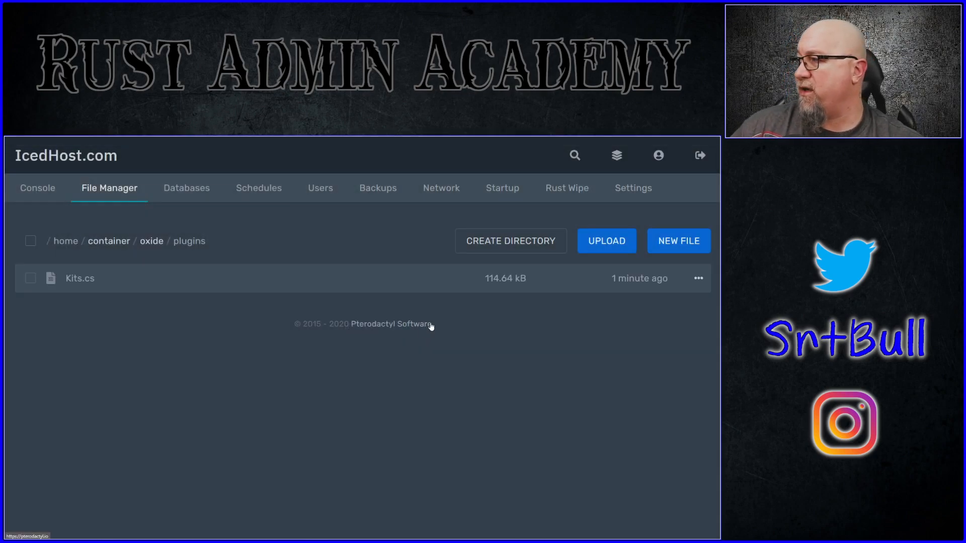
Step: Check the console output for the Kits plugin's compile and load messages, and open the oxide/config folder
left_click(39, 190)
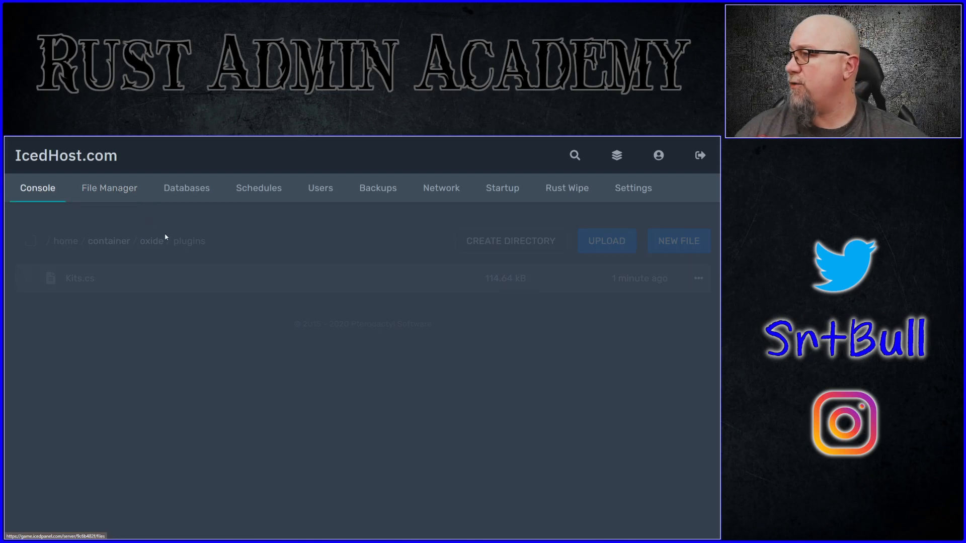
scroll(367, 409, "down", 4)
left_click_drag(352, 280, 193, 275)
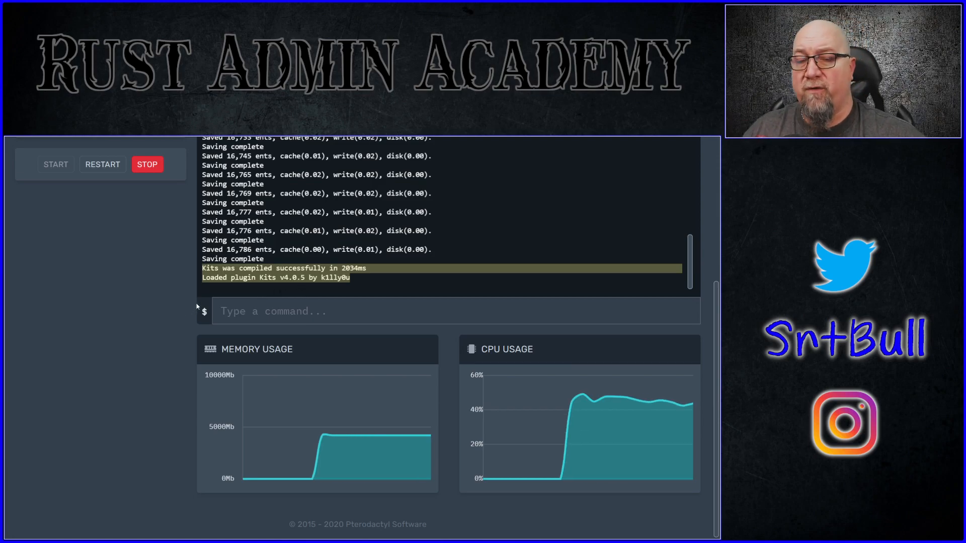
scroll(198, 308, "up", 1)
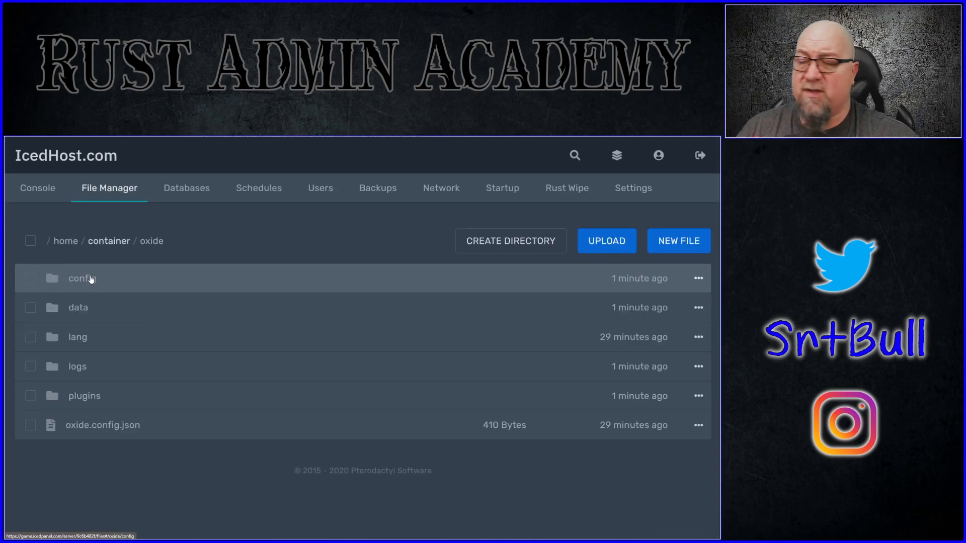
left_click(90, 279)
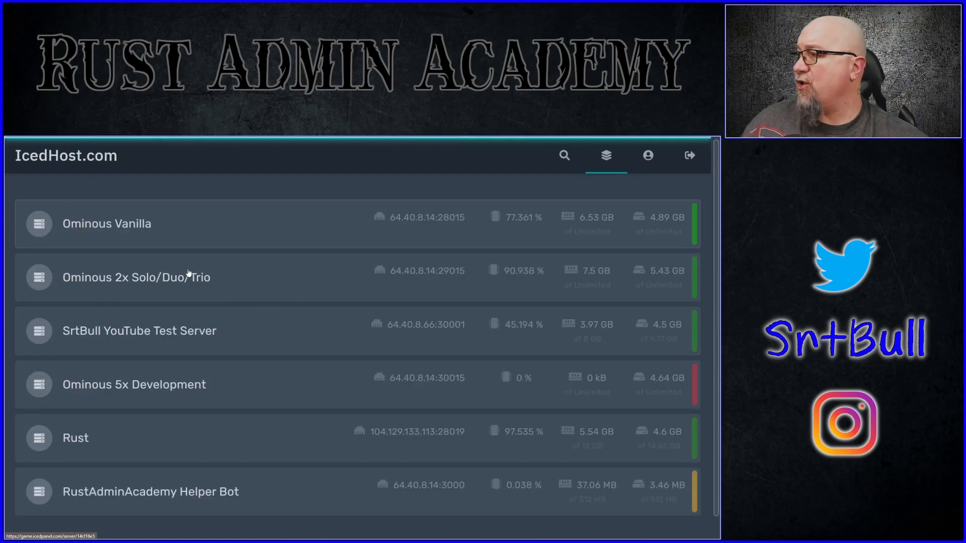
Step: Switch to the Ominous 2x Solo/Duo/Trio server and open DiscordReport.json from its oxide/config folder
left_click(188, 275)
left_click(107, 187)
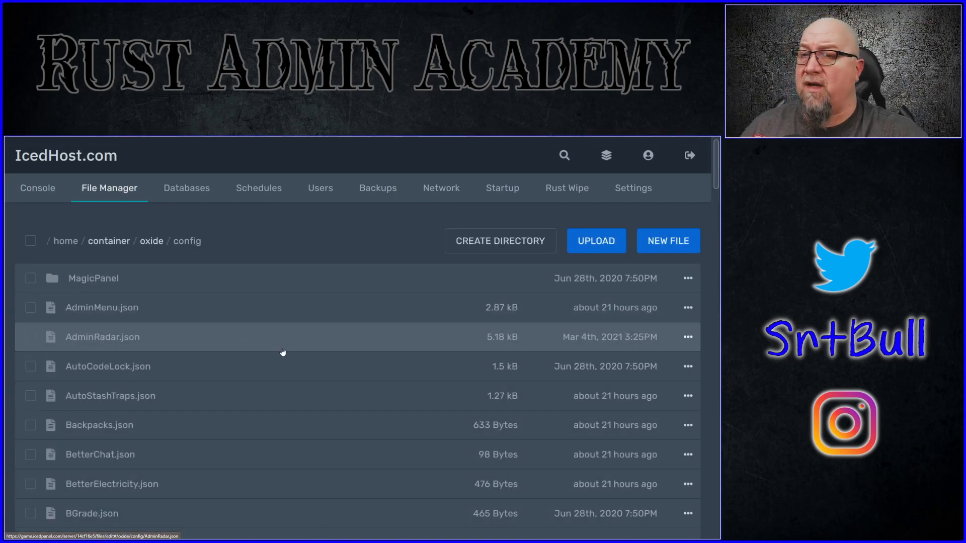
scroll(200, 347, "down", 5)
scroll(199, 347, "down", 14)
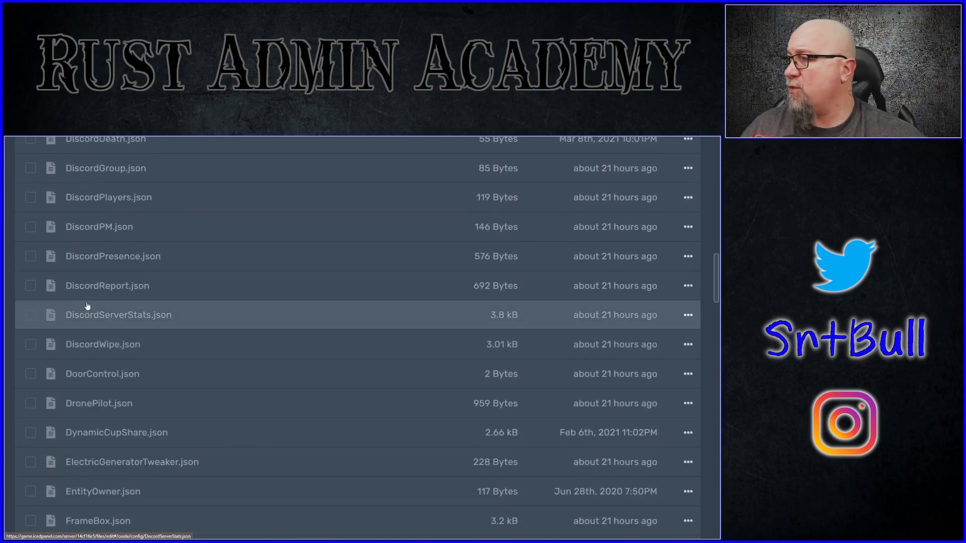
left_click(90, 285)
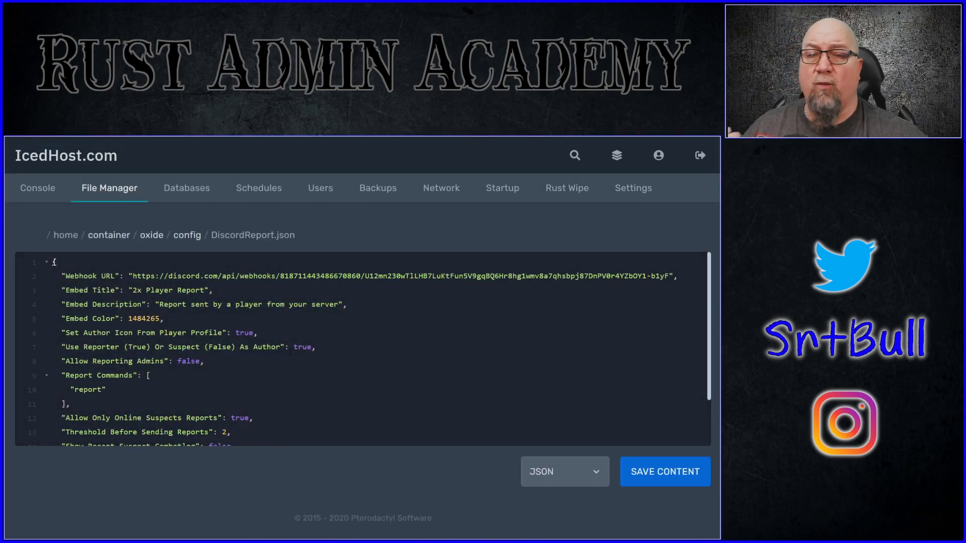